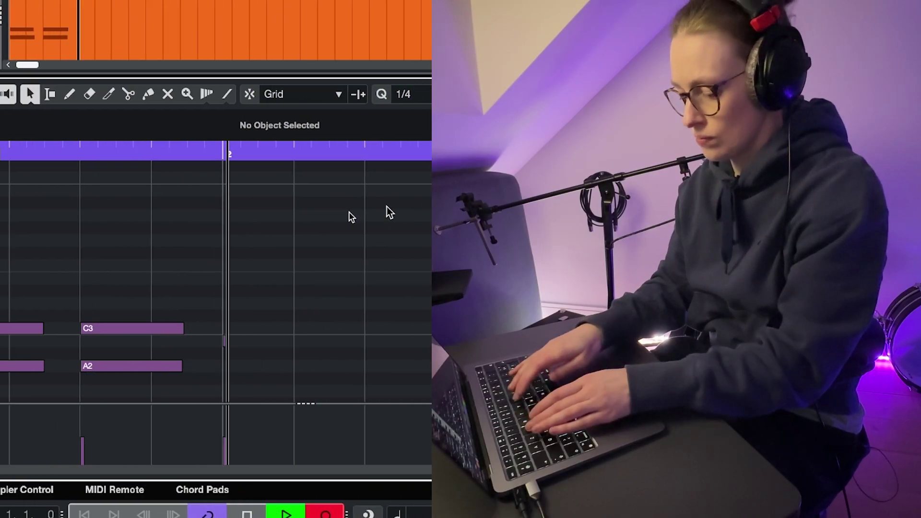
- Play the chord notes and the sustained melody notes in from the computer keyboard while recording
{"action": "key", "text": "m"}
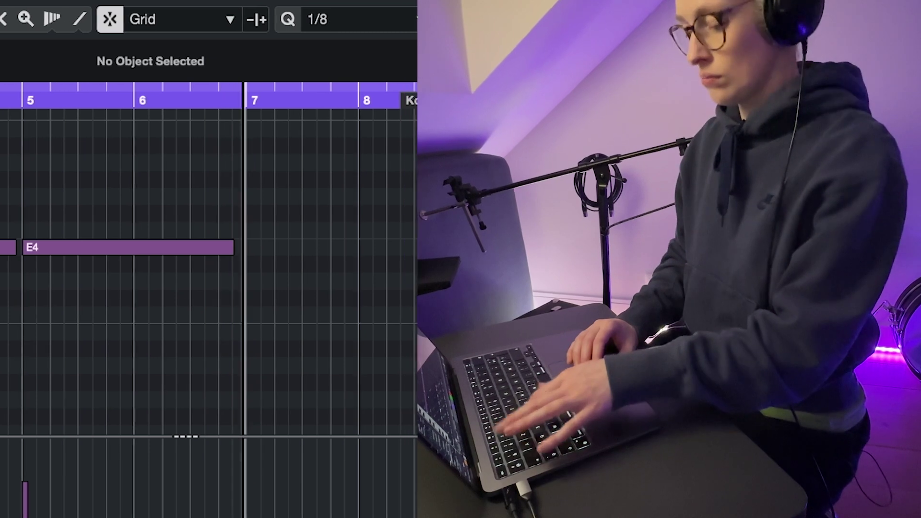
{"action": "key", "text": "e"}
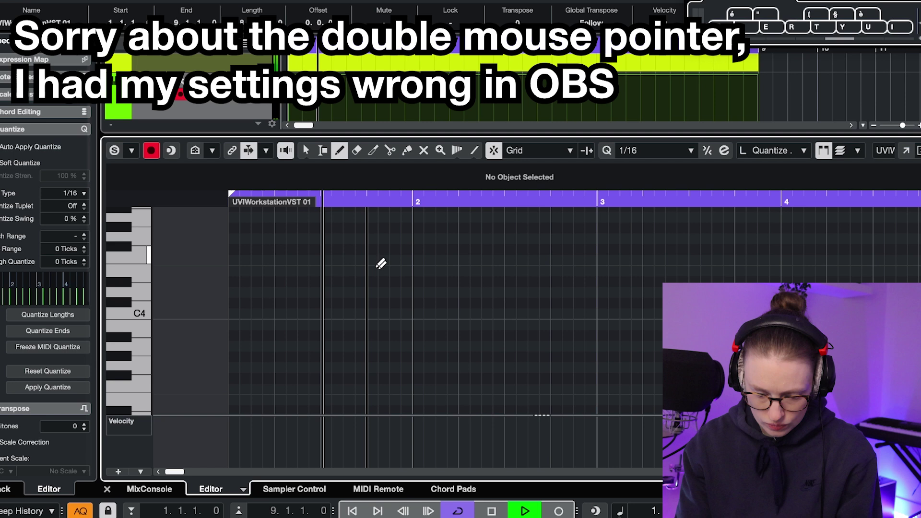
- Draw a short E4, D4, B3 motif leading into bar 2 and copy it as D4, C4, A3 leading into bar 3
{"action": "left_click", "coordinate": [375, 271]}
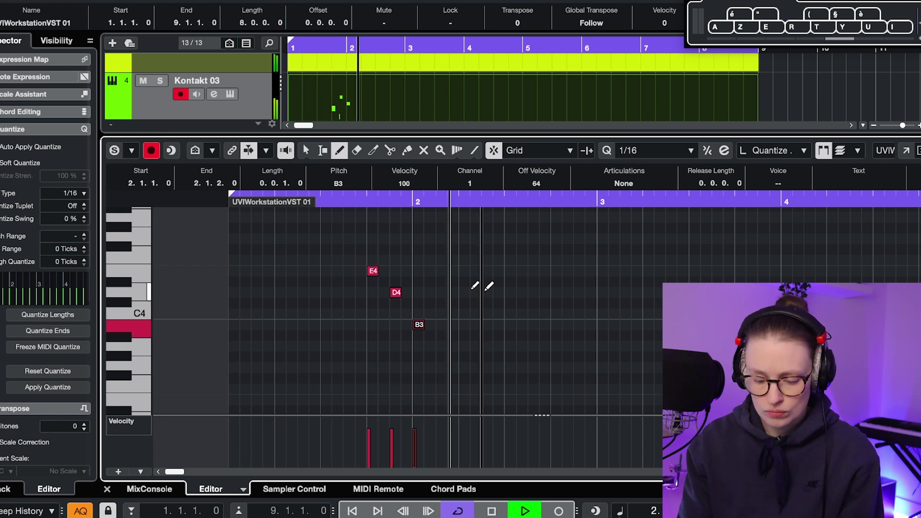
{"action": "scroll", "coordinate": [524, 298], "scroll_direction": "right", "scroll_amount": 2}
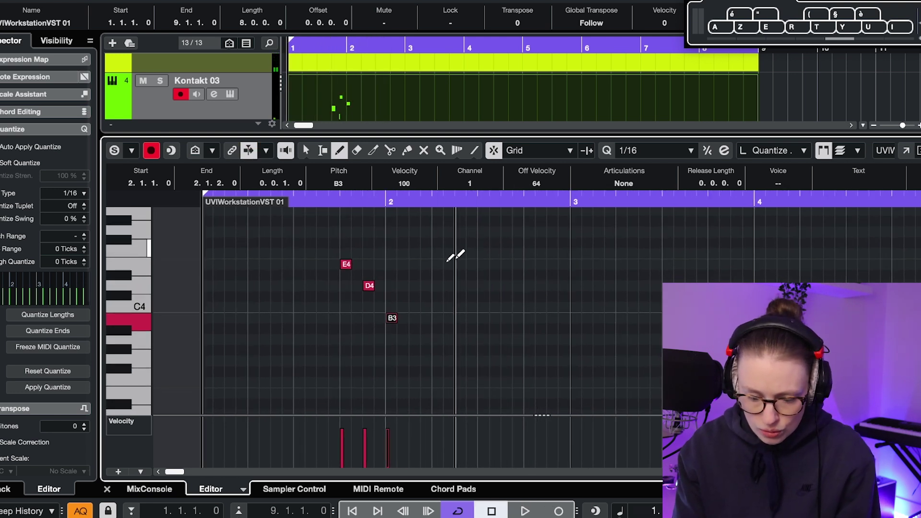
{"action": "left_click_drag", "start_coordinate": [435, 249], "coordinate": [307, 322]}
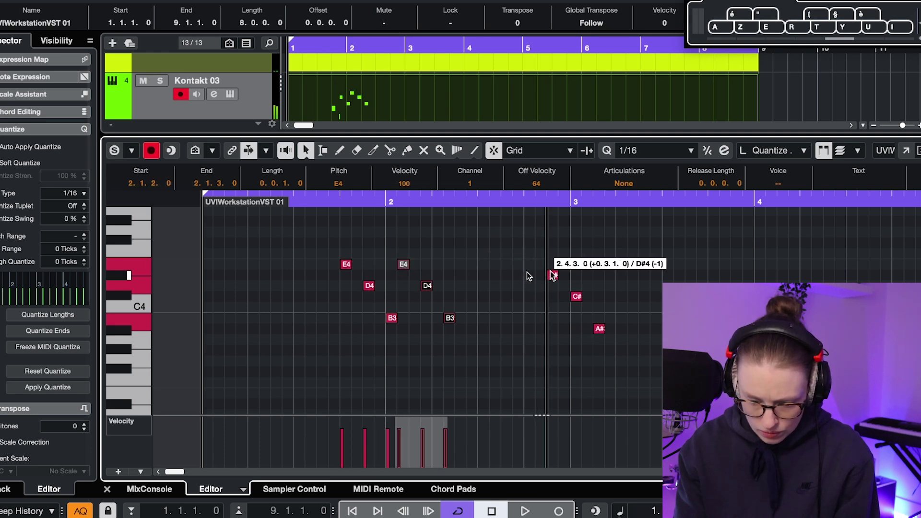
{"action": "left_click_drag", "start_coordinate": [531, 289], "coordinate": [532, 289]}
{"action": "key", "text": "space"}
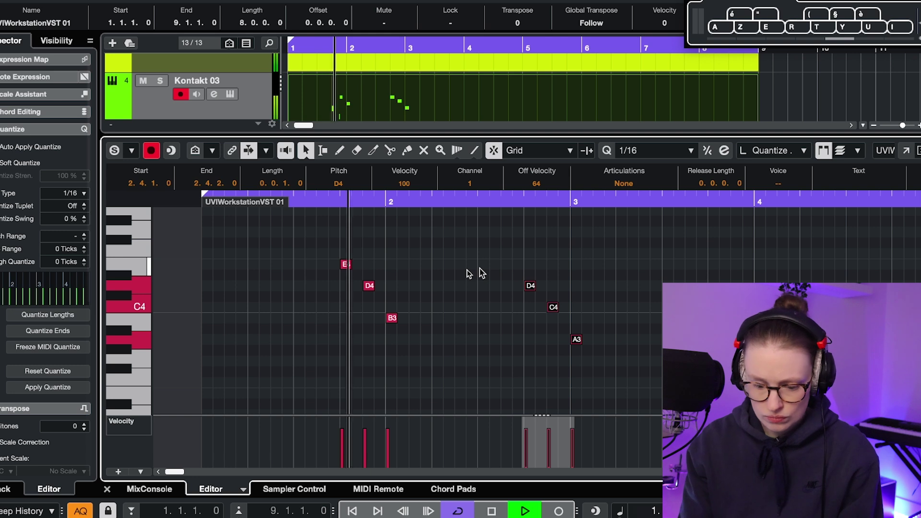
{"action": "key", "text": "f"}
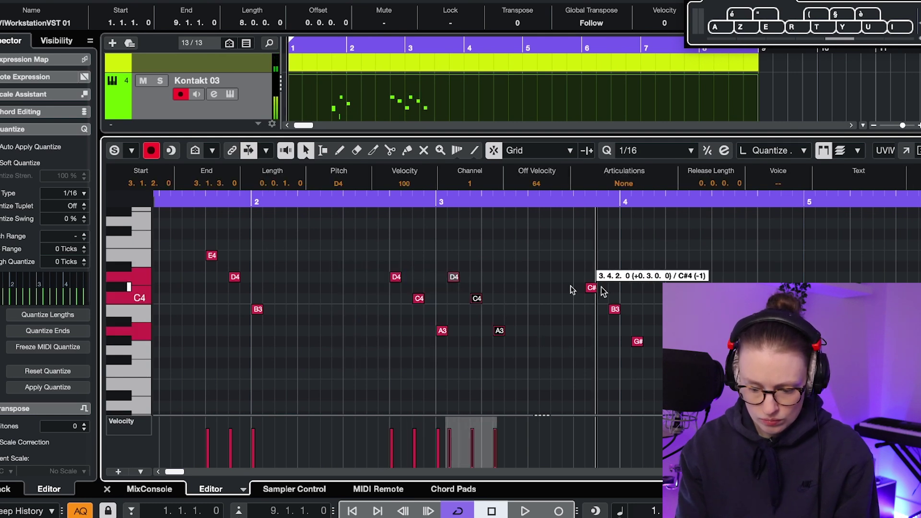
- Copy the motif as E4, D4, B3 leading into bar 4, add a C4 note at 4.3.1, and play it back
{"action": "left_click_drag", "start_coordinate": [580, 259], "coordinate": [581, 259]}
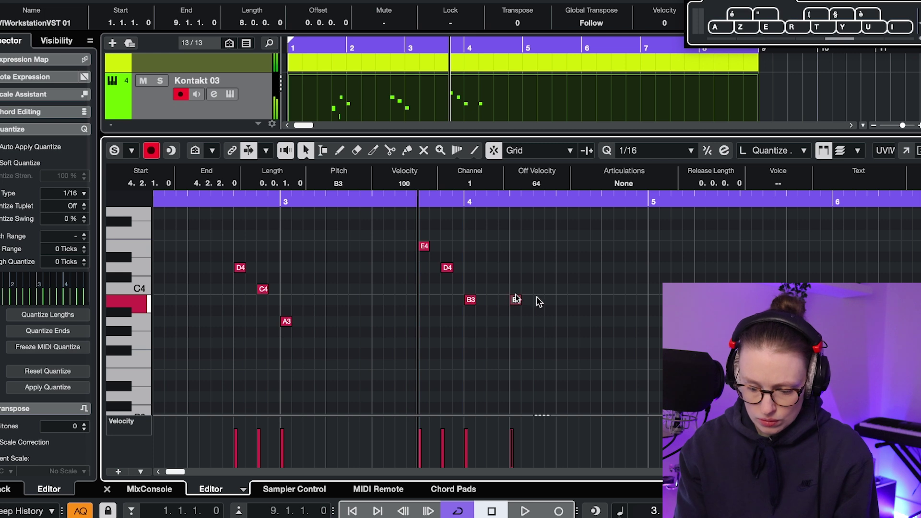
{"action": "left_click_drag", "start_coordinate": [563, 300], "coordinate": [563, 289]}
{"action": "key", "text": "space"}
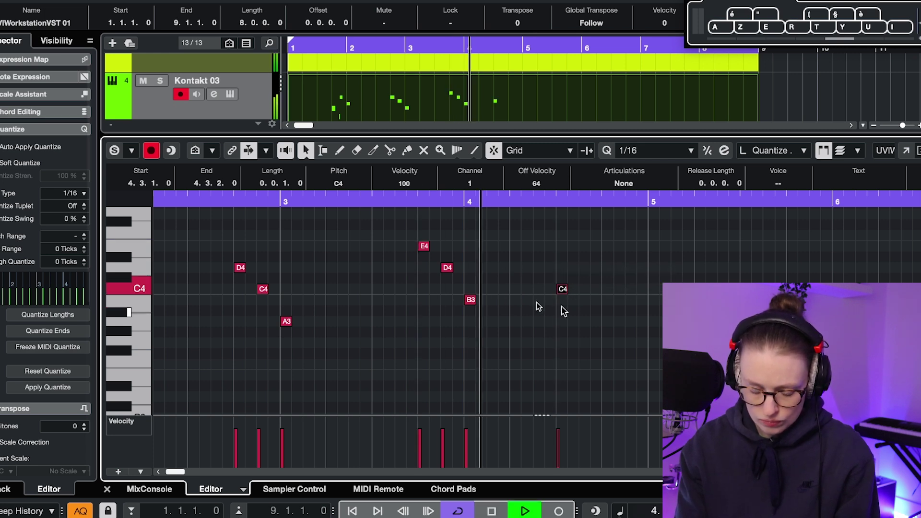
{"action": "key", "text": "shift+f"}
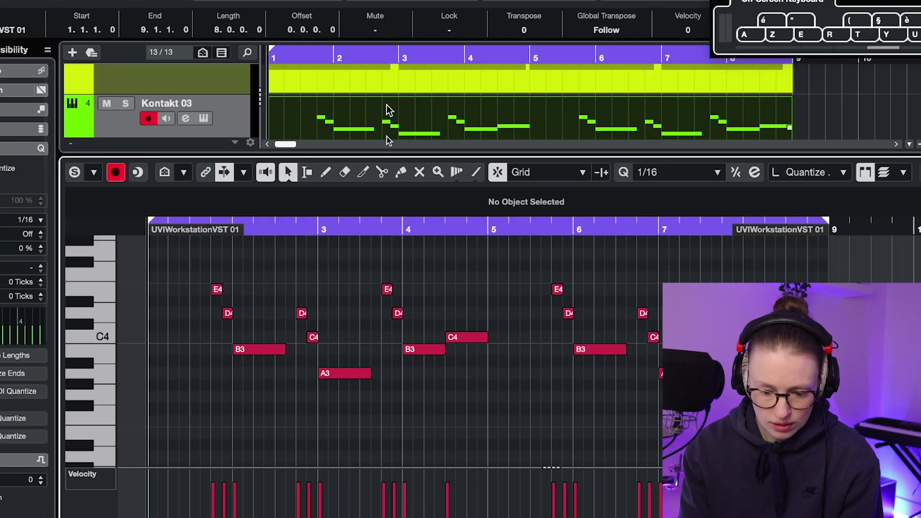
{"action": "scroll", "coordinate": [387, 105], "scroll_direction": "up", "scroll_amount": 3}
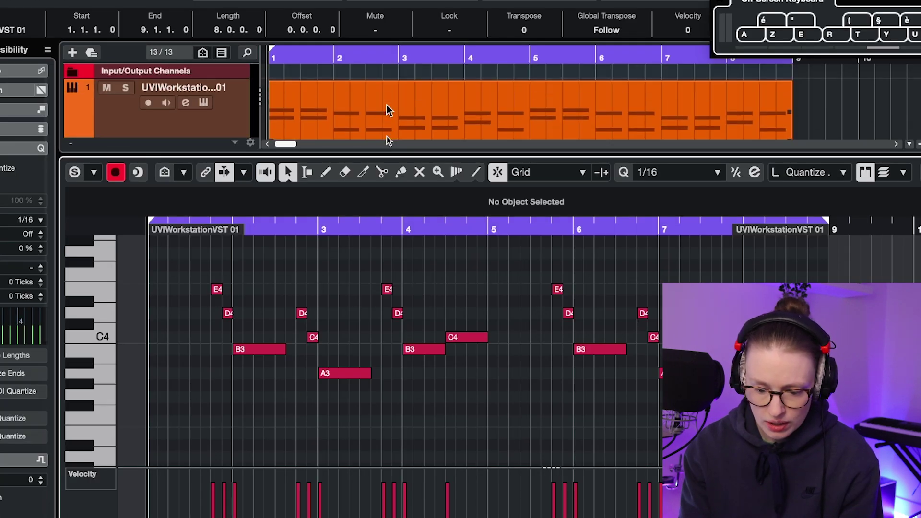
{"action": "scroll", "coordinate": [386, 110], "scroll_direction": "down", "scroll_amount": 3}
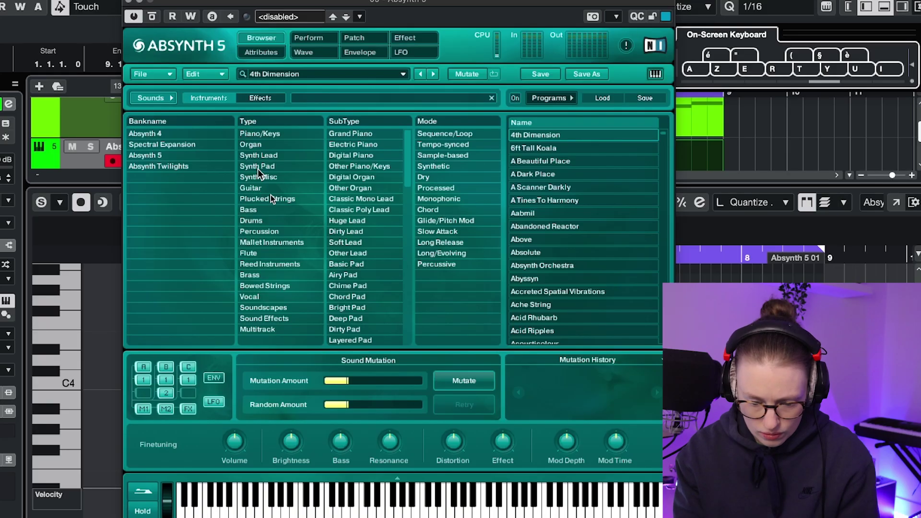
- Filter the Absynth 5 sounds by Synth Pad, audition the presets from After Showdown onward, and load An Androids Lovesong
{"action": "left_click", "coordinate": [258, 166]}
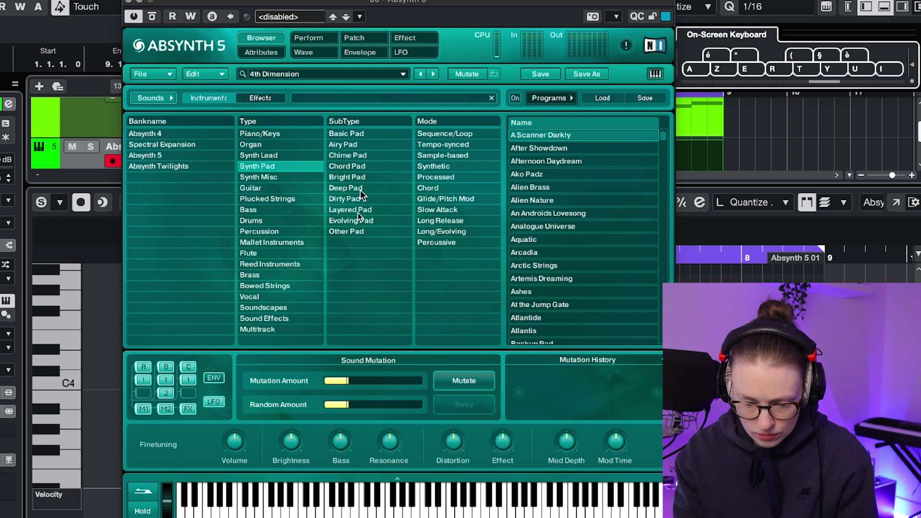
{"action": "left_click", "coordinate": [554, 148]}
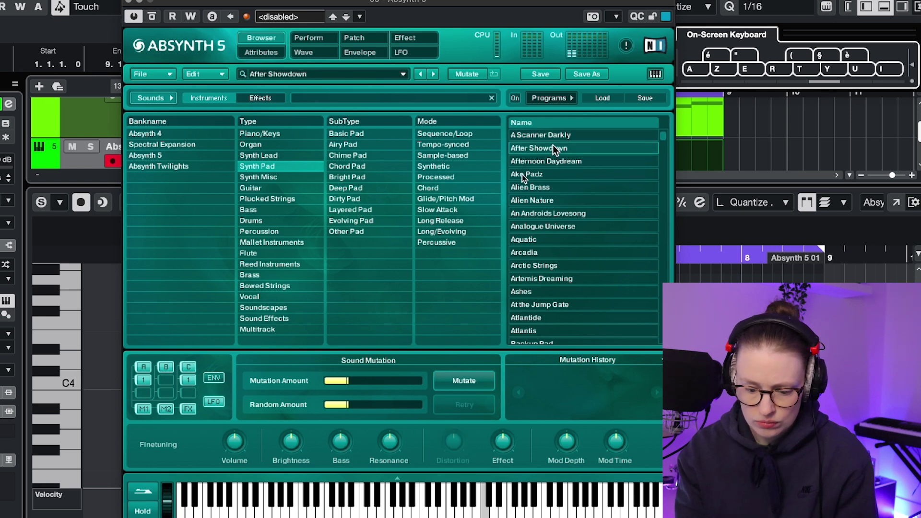
{"action": "left_click", "coordinate": [435, 74]}
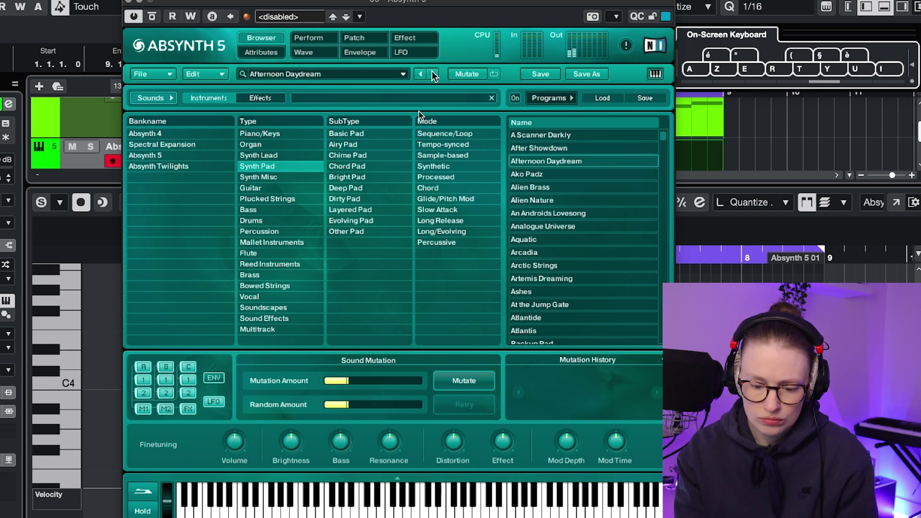
{"action": "left_click", "coordinate": [434, 75]}
{"action": "key", "text": "i"}
{"action": "left_click", "coordinate": [434, 74]}
{"action": "key", "text": "i"}
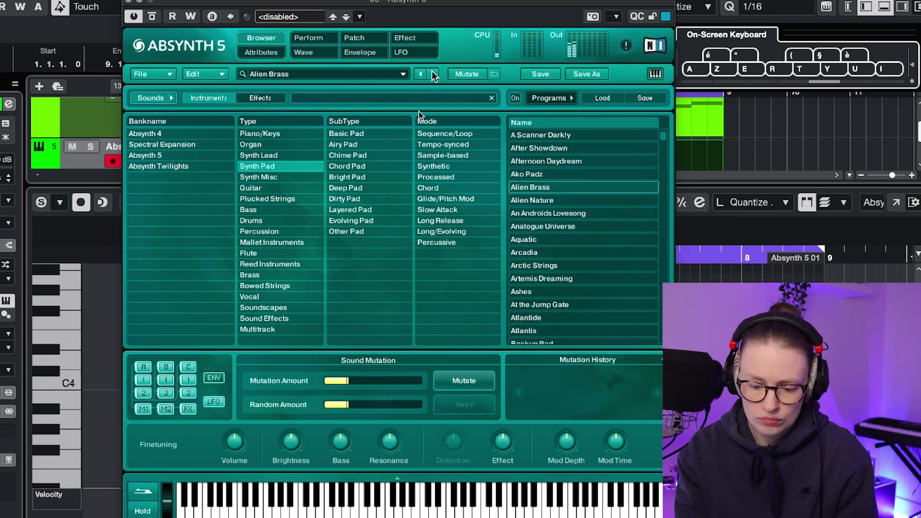
{"action": "left_click", "coordinate": [434, 75]}
{"action": "key", "text": "i"}
{"action": "left_click", "coordinate": [434, 74]}
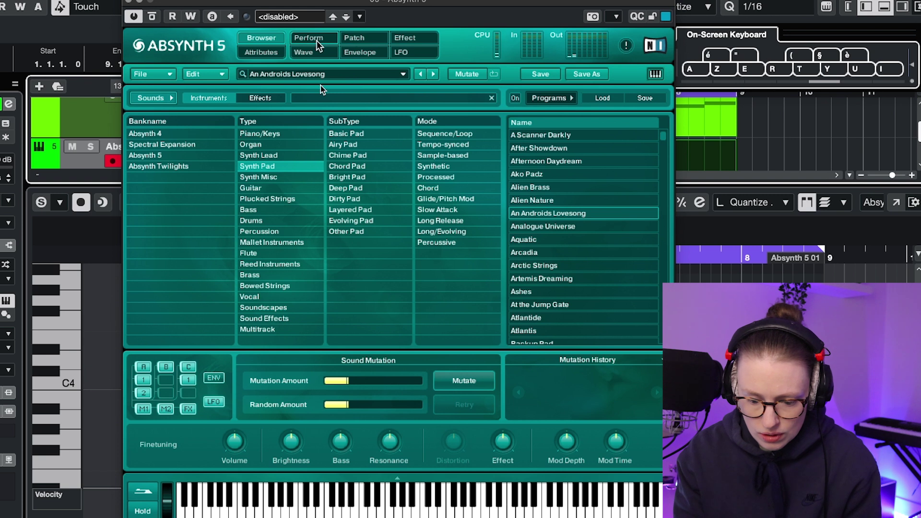
- Shorten the master envelope's attack and lengthen its decay while testing the sound with played notes, and close the Absynth window
{"action": "left_click", "coordinate": [364, 57]}
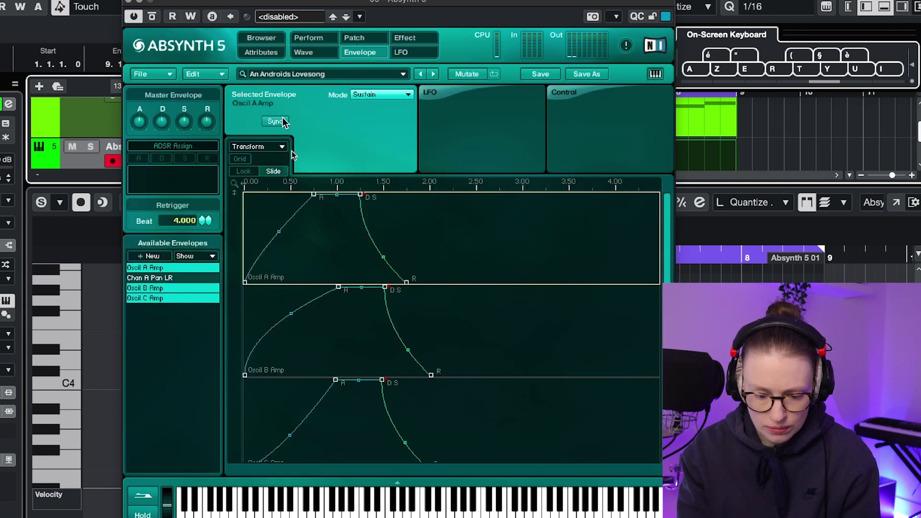
{"action": "key", "text": "i"}
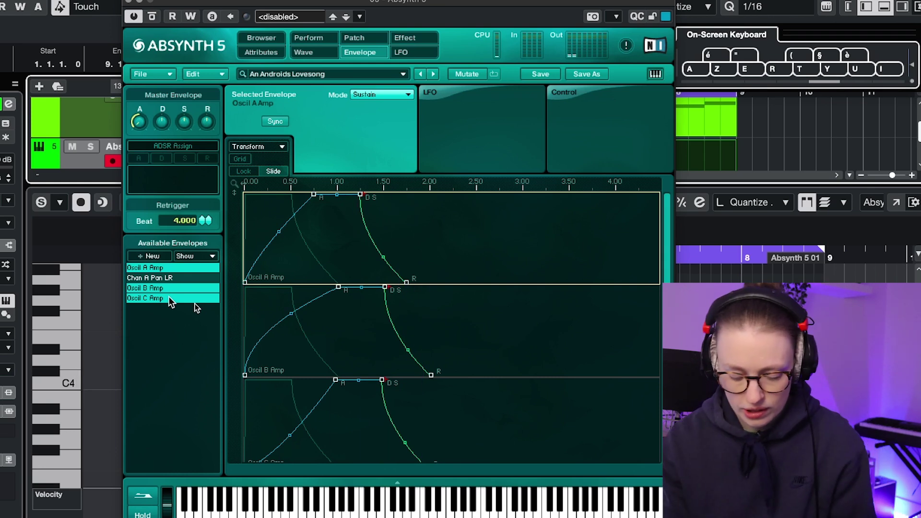
{"action": "key", "text": "i"}
{"action": "key", "text": "i"}
{"action": "key", "text": "u"}
{"action": "key", "text": "i"}
{"action": "key", "text": "i"}
{"action": "key", "text": "i"}
{"action": "key", "text": "i"}
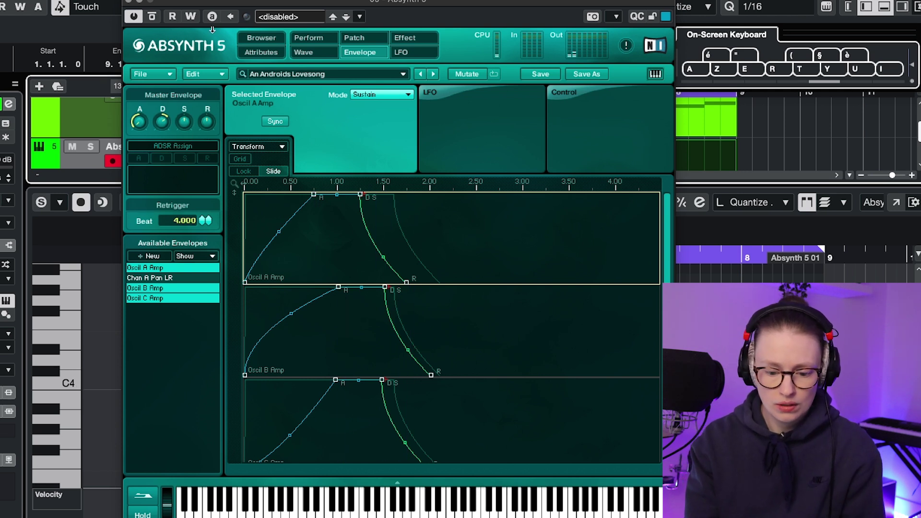
{"action": "left_click_drag", "start_coordinate": [404, 3], "coordinate": [405, 3]}
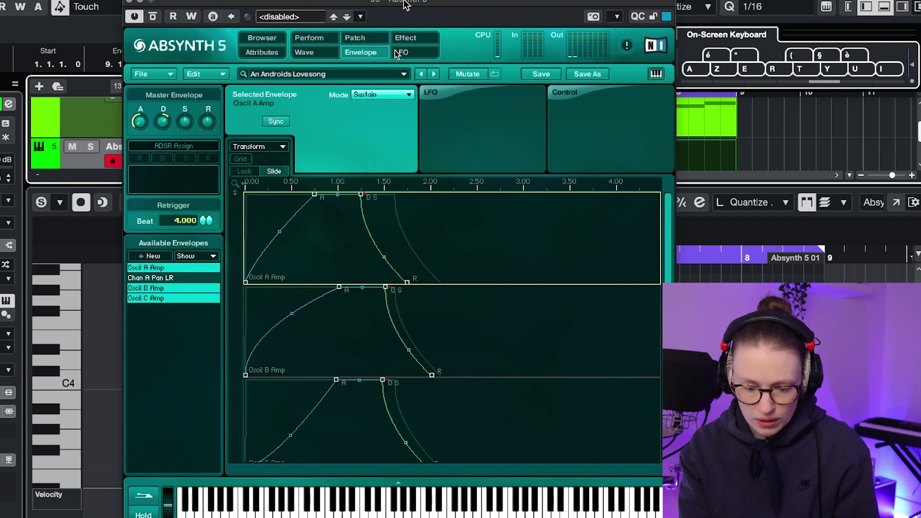
{"action": "left_click", "coordinate": [131, 2]}
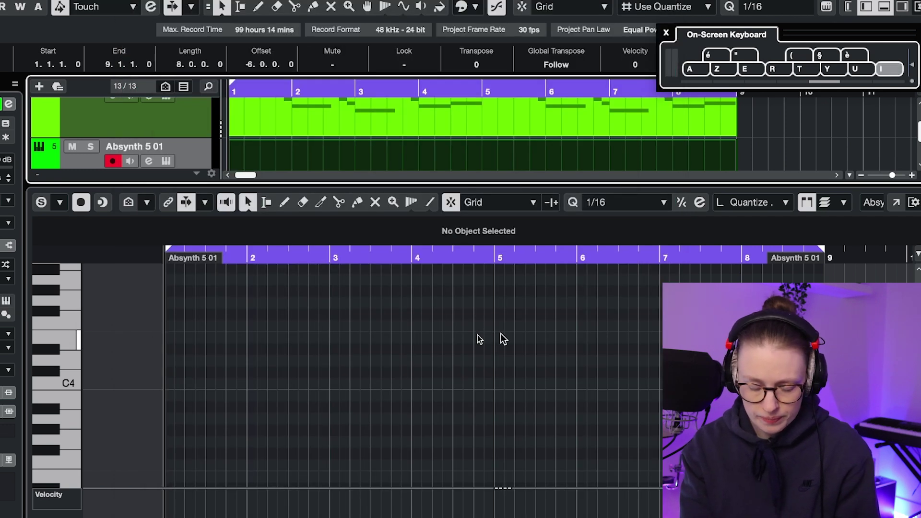
- Record a four-bar part on the Absynth 5 01 track, playing C4, C4, B3 in each bar
{"action": "left_click", "coordinate": [737, 260]}
{"action": "key", "text": "KP_Multiply"}
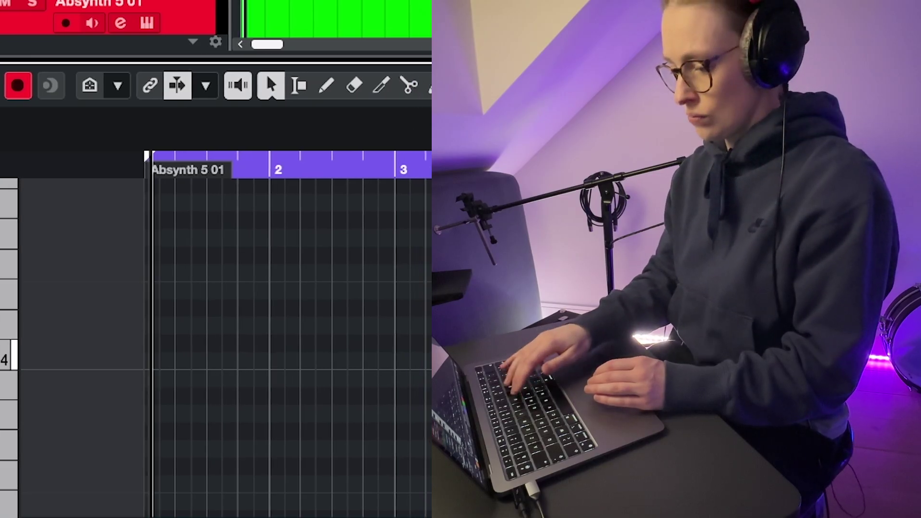
{"action": "key", "text": "a"}
{"action": "key", "text": "a"}
{"action": "key", "text": "m"}
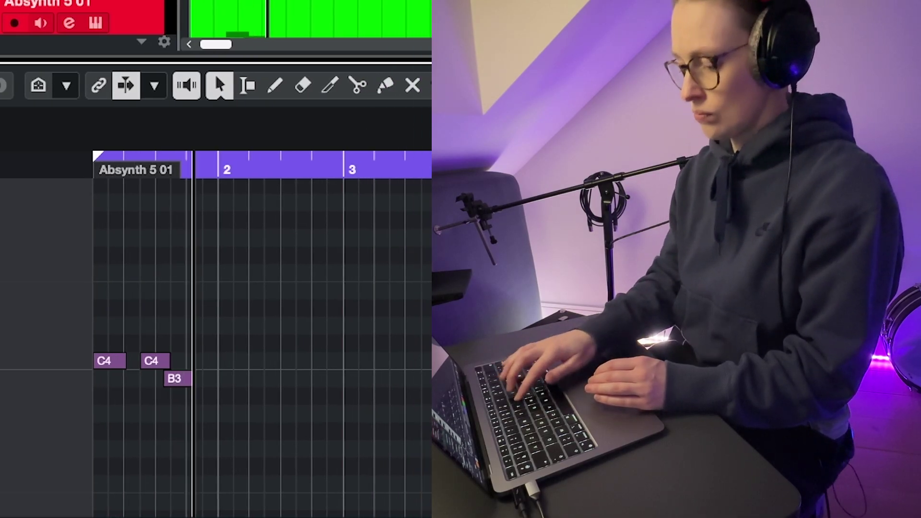
{"action": "key", "text": "q"}
{"action": "key", "text": "q"}
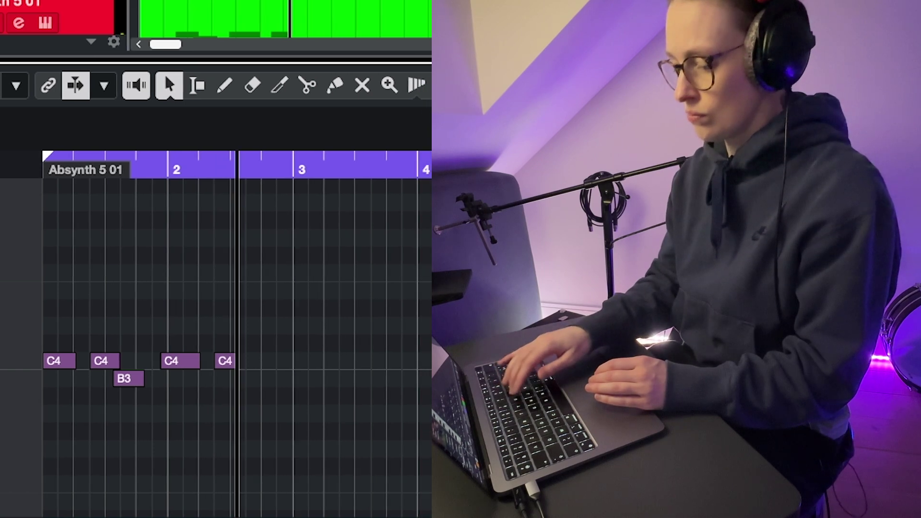
{"action": "key", "text": "m"}
{"action": "key", "text": "q"}
{"action": "key", "text": "q"}
{"action": "key", "text": "m"}
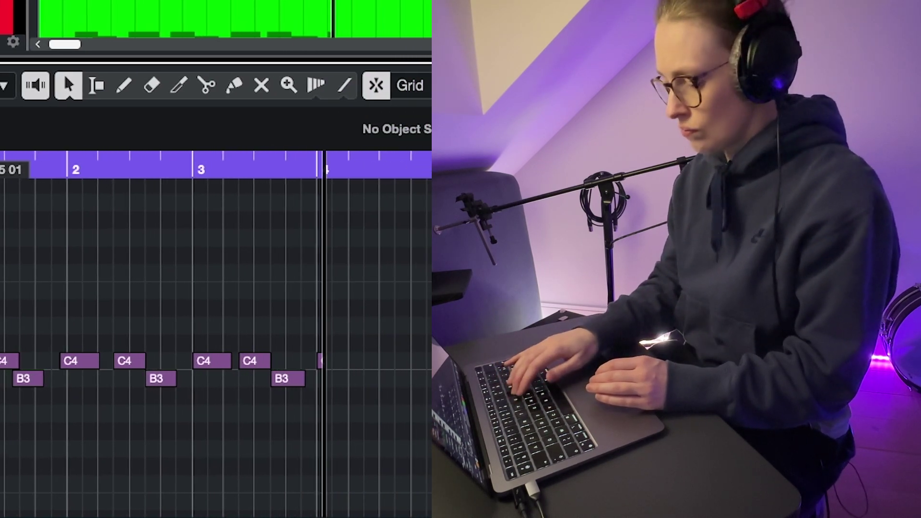
{"action": "key", "text": "q"}
{"action": "key", "text": "q"}
{"action": "key", "text": "m"}
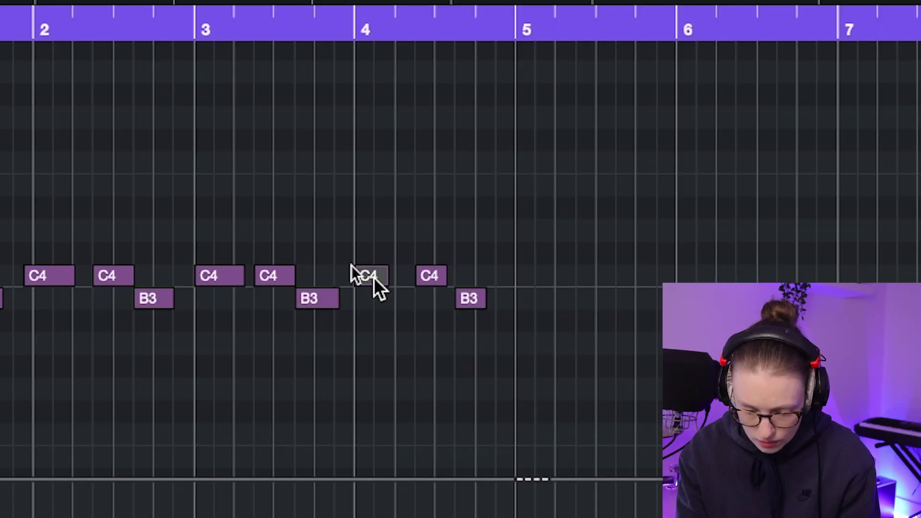
- Add a D4 note on beat 2 of bar 4 and play the part back from bar 4
{"action": "left_click_drag", "start_coordinate": [207, 234], "coordinate": [234, 192]}
{"action": "left_click_drag", "start_coordinate": [410, 231], "coordinate": [411, 235]}
{"action": "left_click", "coordinate": [365, 27]}
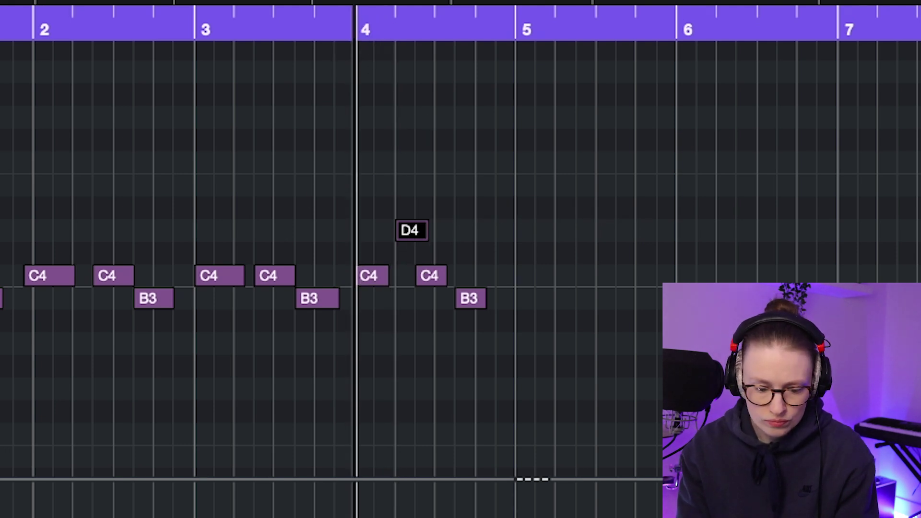
{"action": "key", "text": "space"}
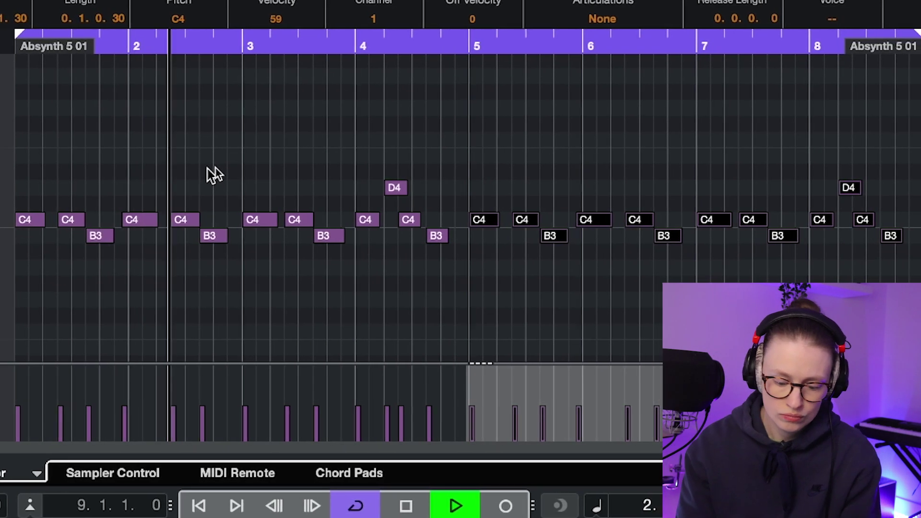
- Trim the starts of the early C4 notes at bars 2 and 6 to their barlines
{"action": "left_click_drag", "start_coordinate": [118, 217], "coordinate": [126, 217]}
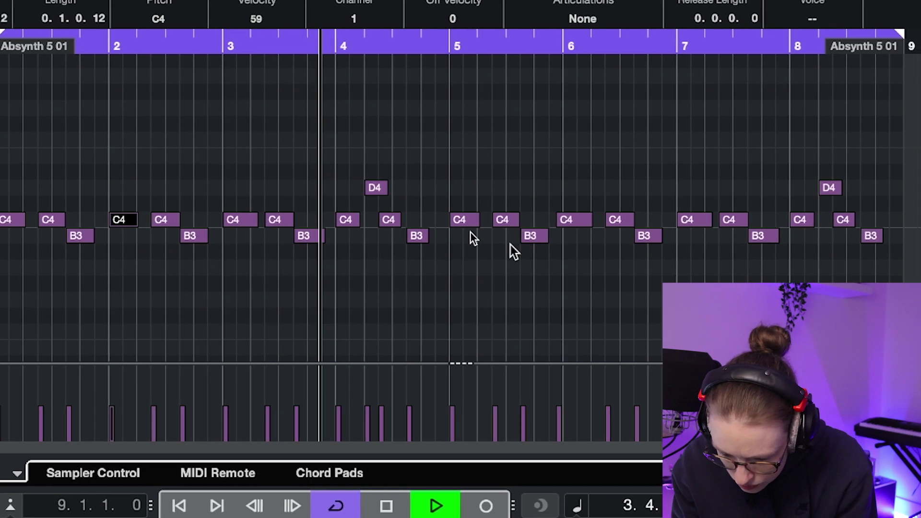
{"action": "left_click_drag", "start_coordinate": [557, 219], "coordinate": [559, 219]}
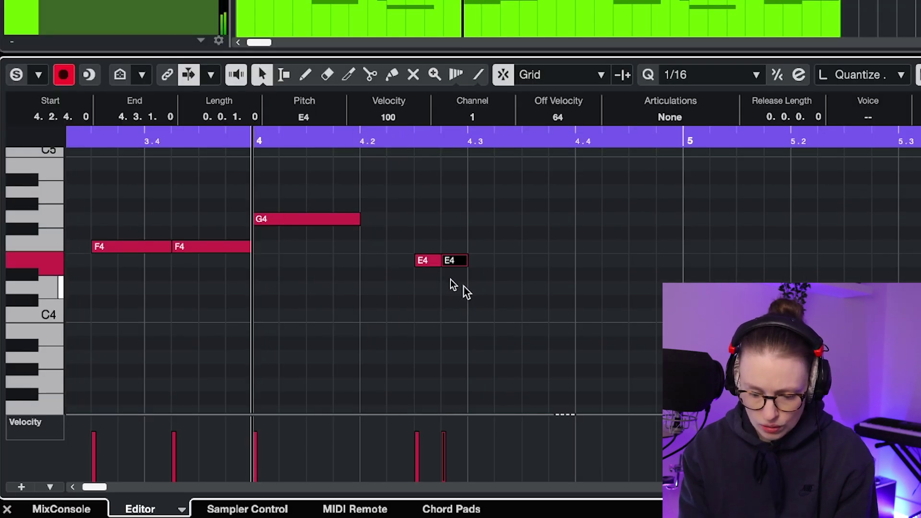
- Place an E4 note at 4.3.2, lengthen it to two sixteenths, copy it to 4.4.1, and audition the melody
{"action": "left_click_drag", "start_coordinate": [479, 263], "coordinate": [503, 267]}
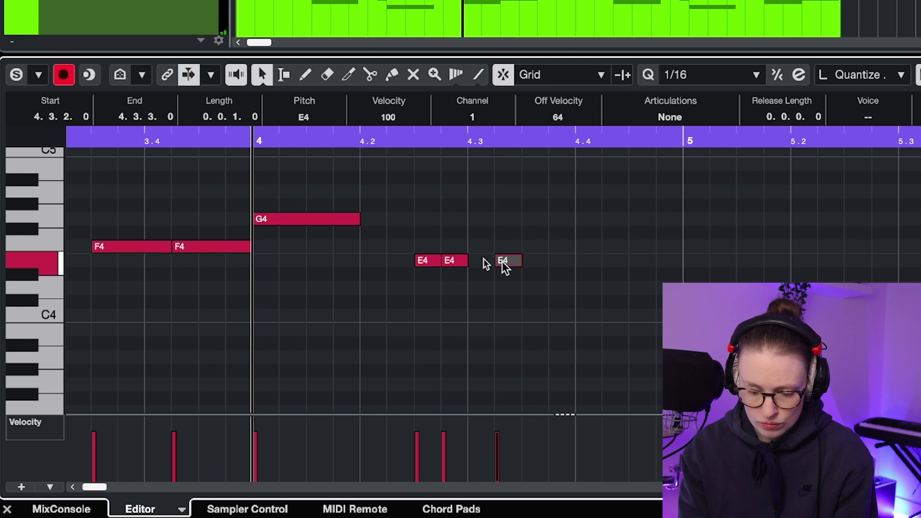
{"action": "key", "text": "f"}
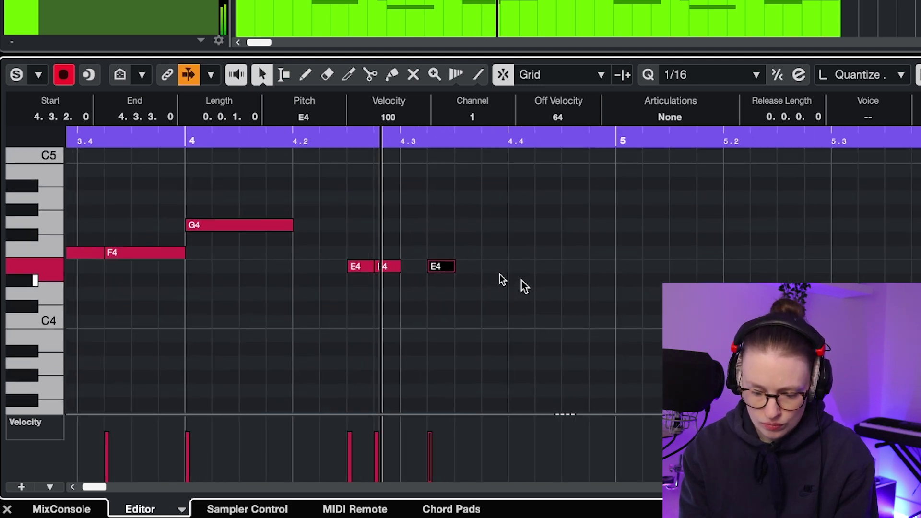
{"action": "key", "text": "f"}
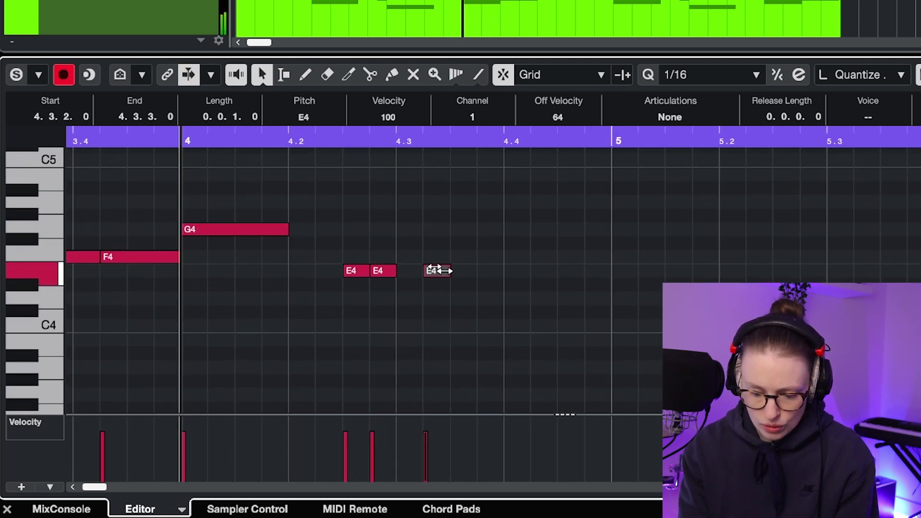
{"action": "left_click_drag", "start_coordinate": [453, 271], "coordinate": [556, 270]}
{"action": "key", "text": "space"}
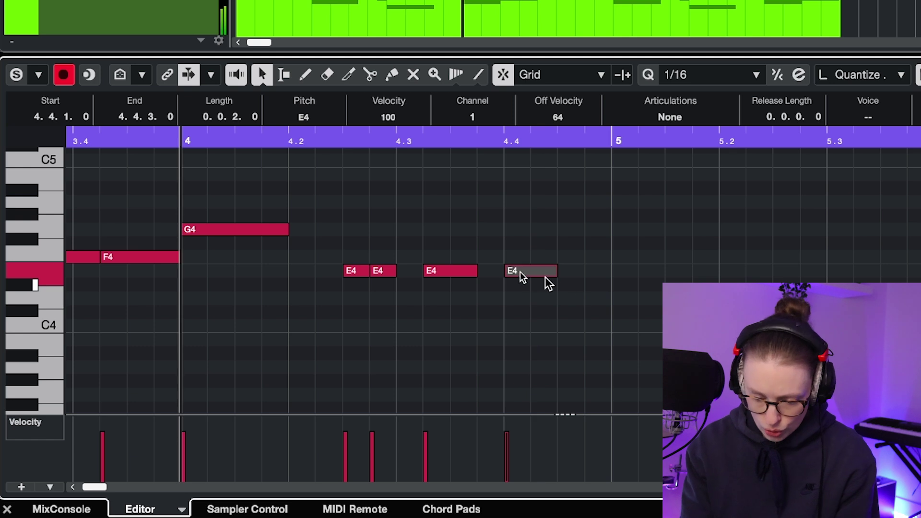
- Copy the pair of one-sixteenth E4 notes to 4.4.3 so they fill the end of bar 4
{"action": "left_click_drag", "start_coordinate": [408, 244], "coordinate": [575, 278]}
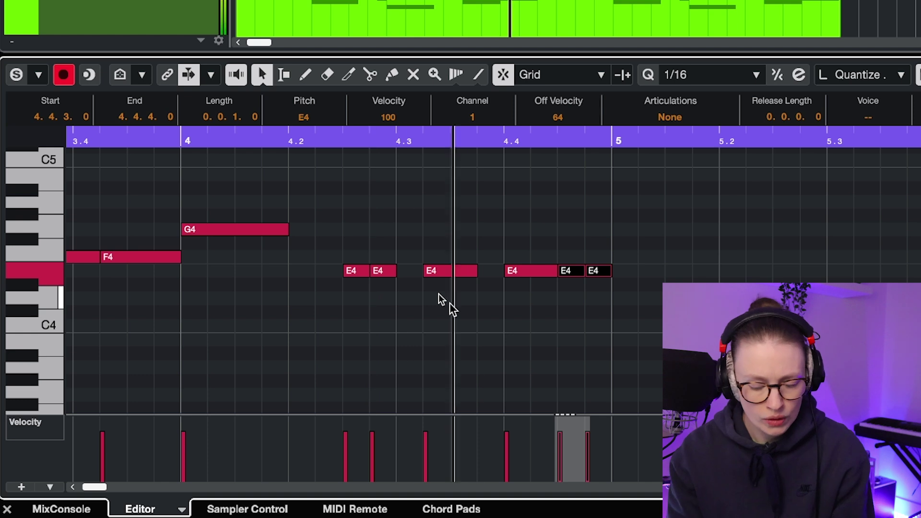
{"action": "key", "text": "g"}
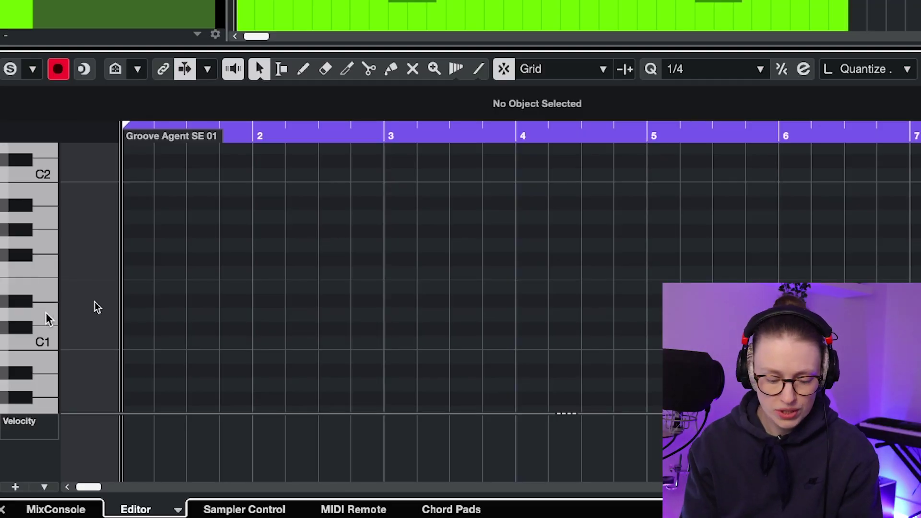
- Record D1 hits on beats 2 and 4 of the Groove Agent SE 01 part and quantize their lengths to quarter notes
{"action": "key", "text": "KP_Multiply"}
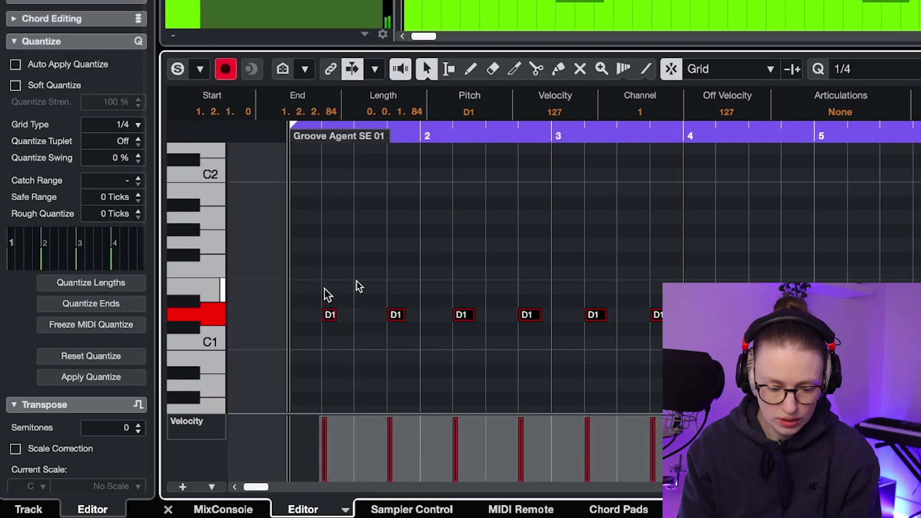
{"action": "left_click", "coordinate": [108, 284]}
{"action": "key", "text": "space"}
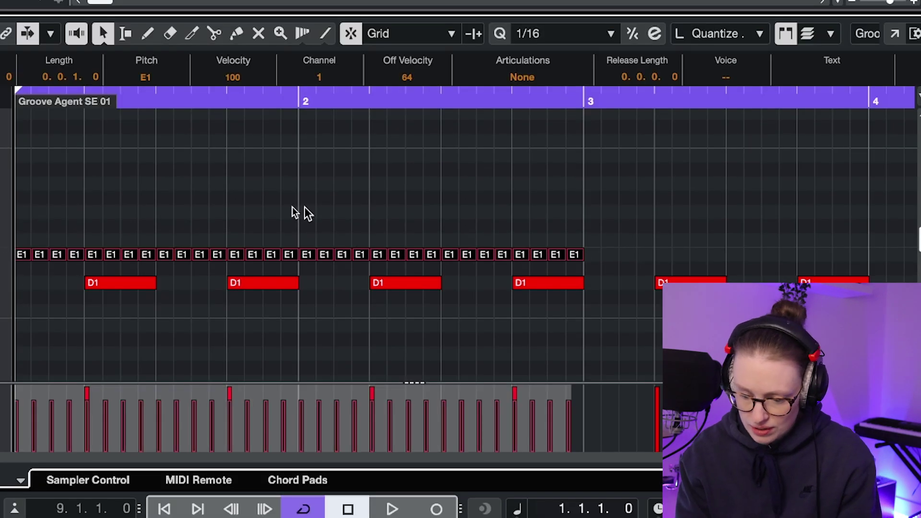
- Duplicate the selected two bars of sixteenth-note E1 hits to continue after bar 2, and audition the drum part
{"action": "key", "text": "g"}
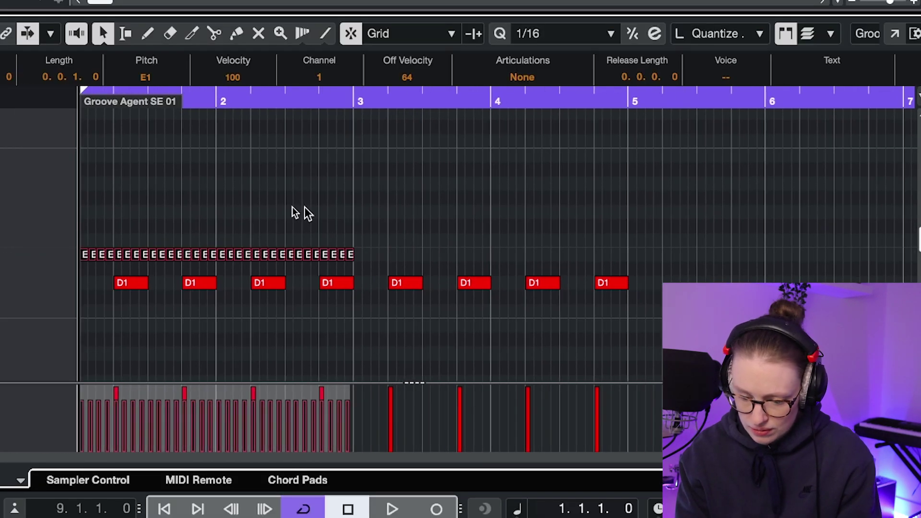
{"action": "key", "text": "ctrl+d"}
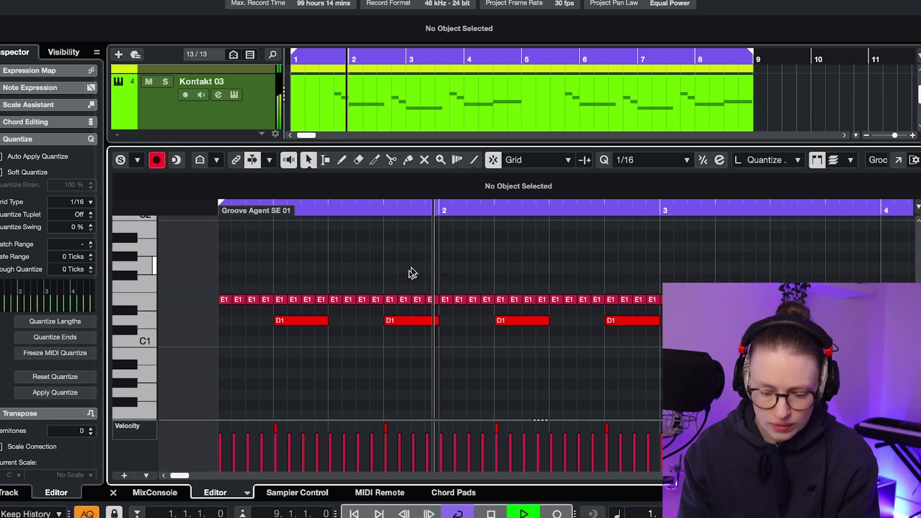
{"action": "key", "text": "h"}
{"action": "key", "text": "h"}
{"action": "key", "text": "space"}
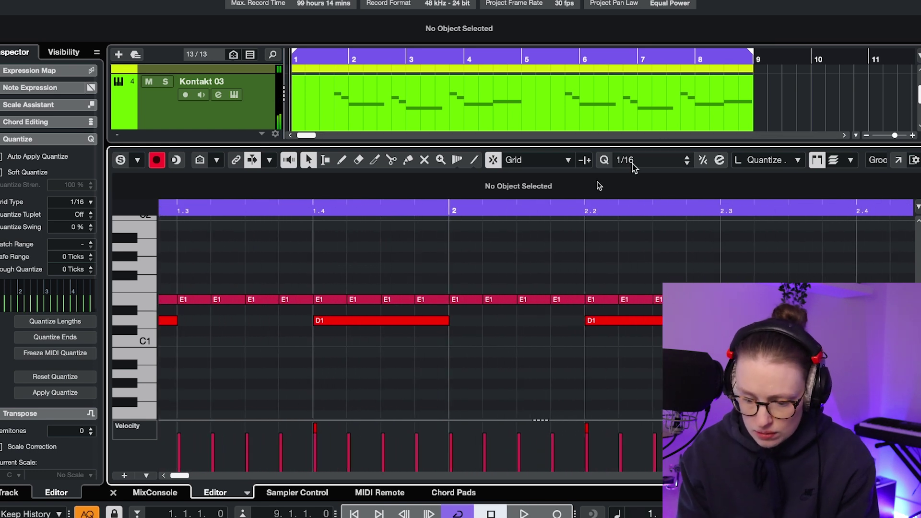
- Set the quantize grid to 1/32, split the last two E1 sixteenths of bar 1 in half, and play the result
{"action": "left_click", "coordinate": [634, 164]}
{"action": "left_click", "coordinate": [659, 178]}
{"action": "right_click", "coordinate": [510, 191]}
{"action": "left_click", "coordinate": [541, 190]}
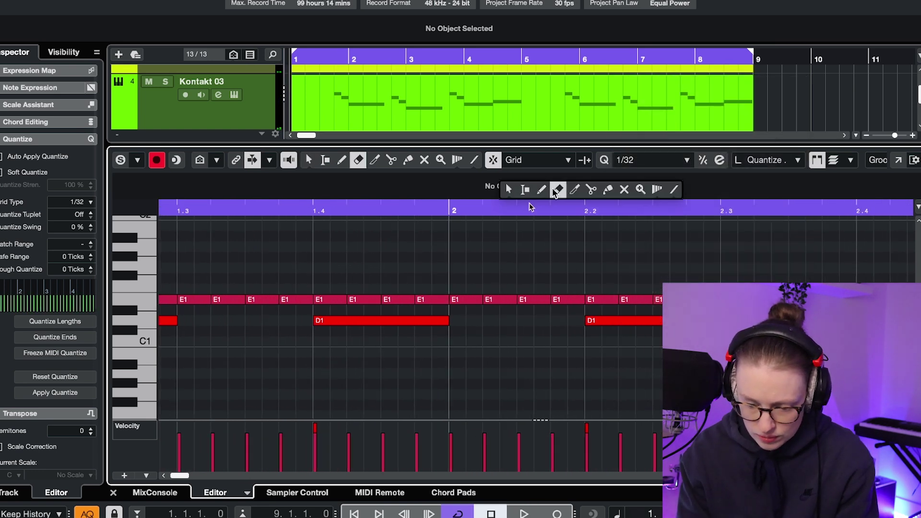
{"action": "left_click", "coordinate": [589, 190]}
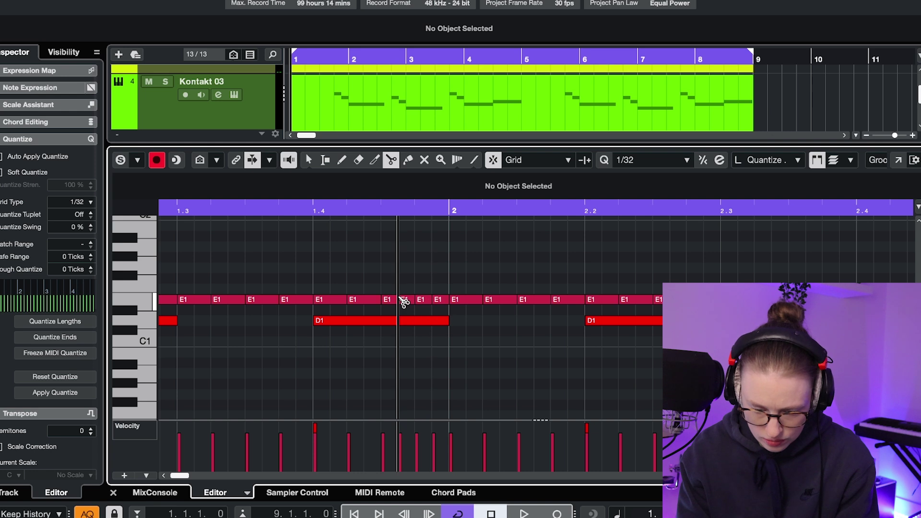
{"action": "scroll", "coordinate": [431, 263], "scroll_direction": "down", "scroll_amount": 4}
{"action": "key", "text": "space"}
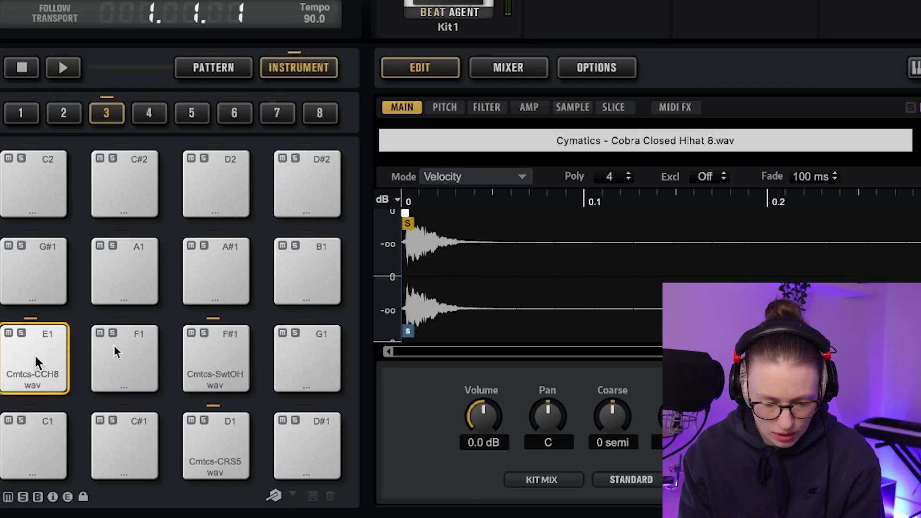
- Copy the closed hi-hat sample from pad E1 to D#1, set its Coarse tuning to -1 semi, and compare both pads
{"action": "left_click_drag", "start_coordinate": [37, 363], "coordinate": [317, 434]}
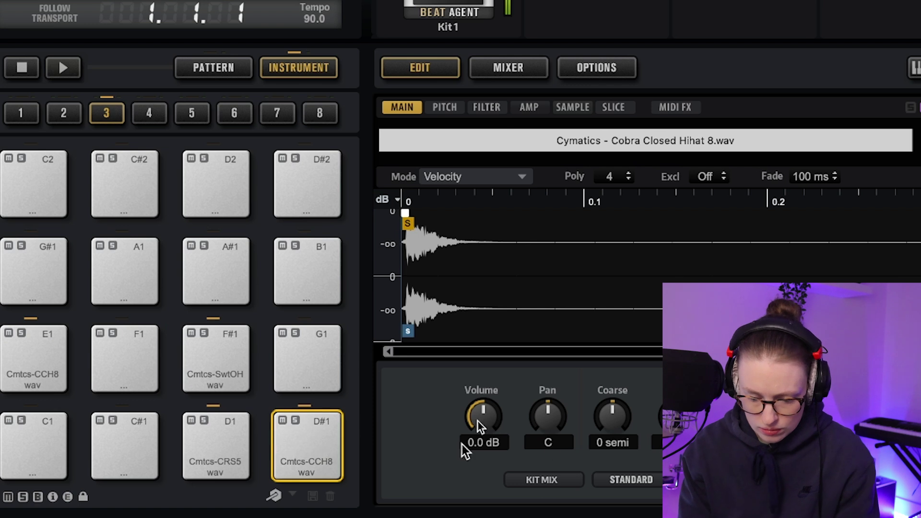
{"action": "left_click_drag", "start_coordinate": [610, 424], "coordinate": [609, 431]}
{"action": "left_click", "coordinate": [300, 450]}
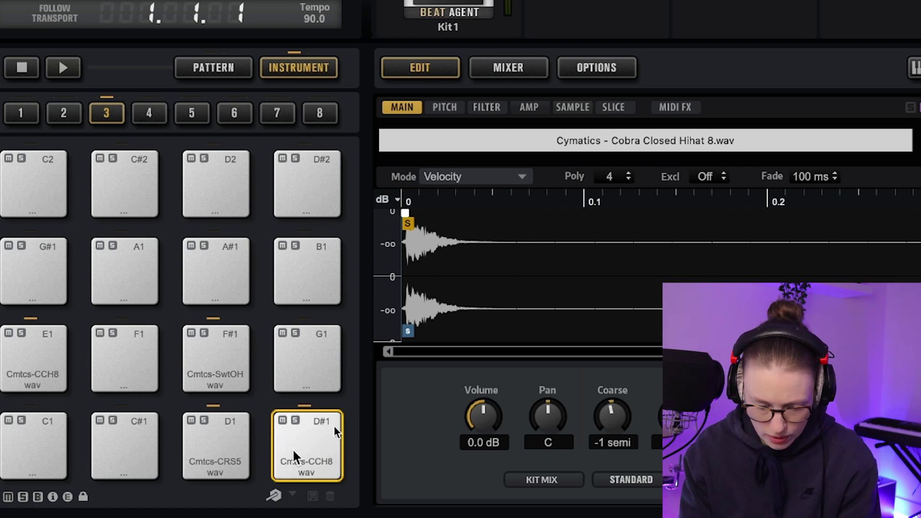
{"action": "left_click", "coordinate": [36, 367]}
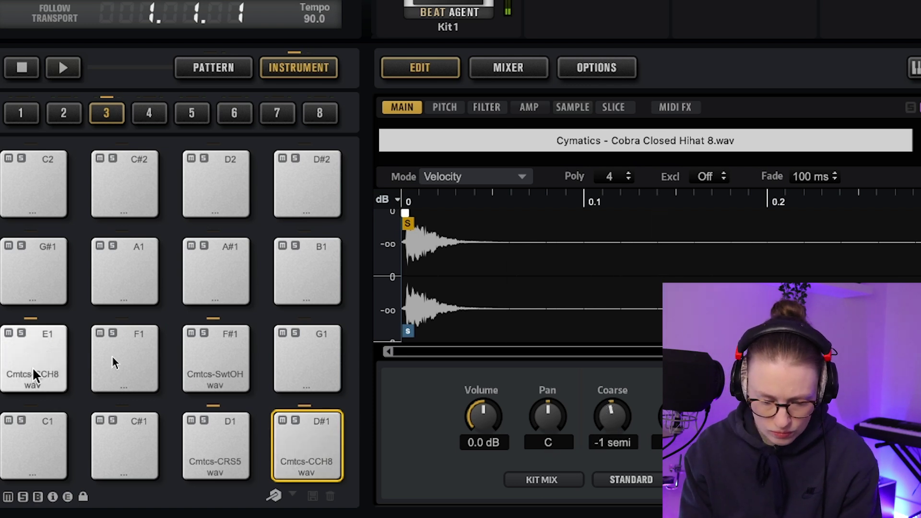
{"action": "left_click", "coordinate": [301, 453]}
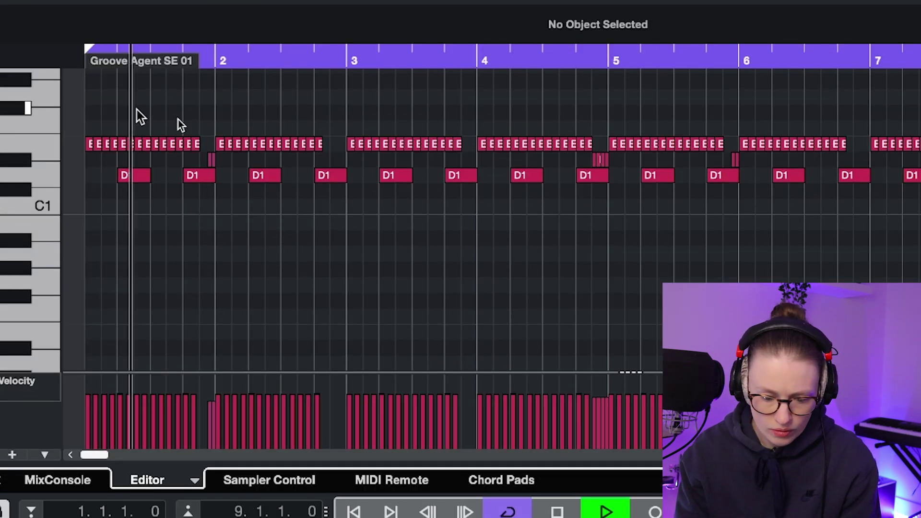
- Lower the velocity of all E1 notes to 80, stop playback, and select all D#1 notes
{"action": "left_click", "coordinate": [50, 150]}
{"action": "mouse_move", "coordinate": [599, 379]}
{"action": "left_mouse_down"}
{"action": "mouse_move", "coordinate": [596, 372]}
{"action": "mouse_move", "coordinate": [599, 389]}
{"action": "left_mouse_up"}
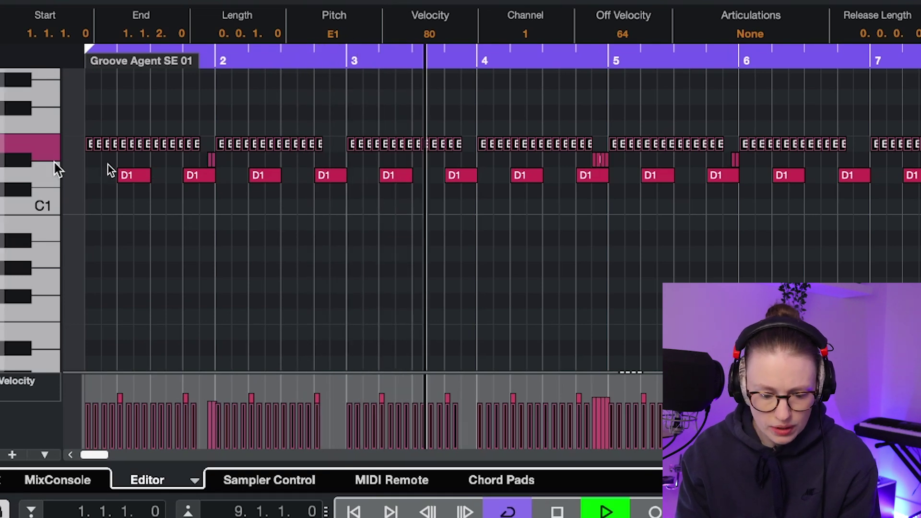
{"action": "key", "text": "space"}
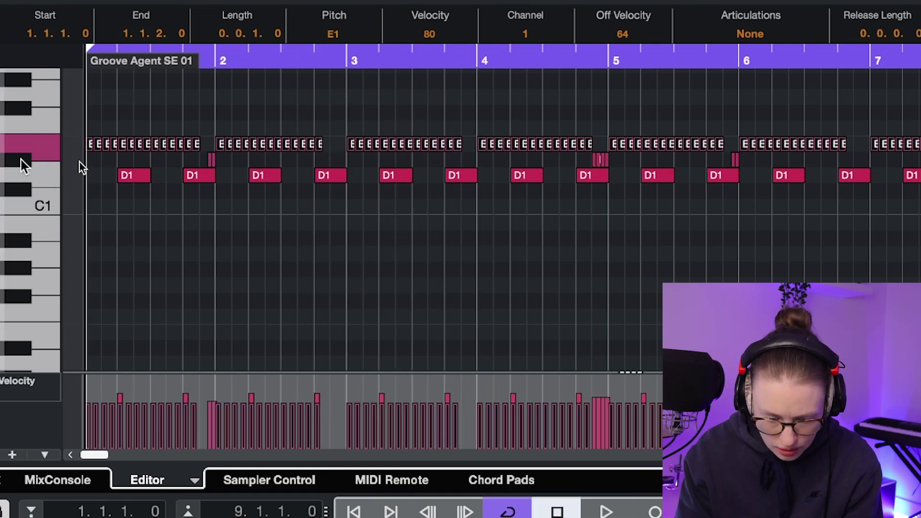
{"action": "left_click", "coordinate": [21, 159]}
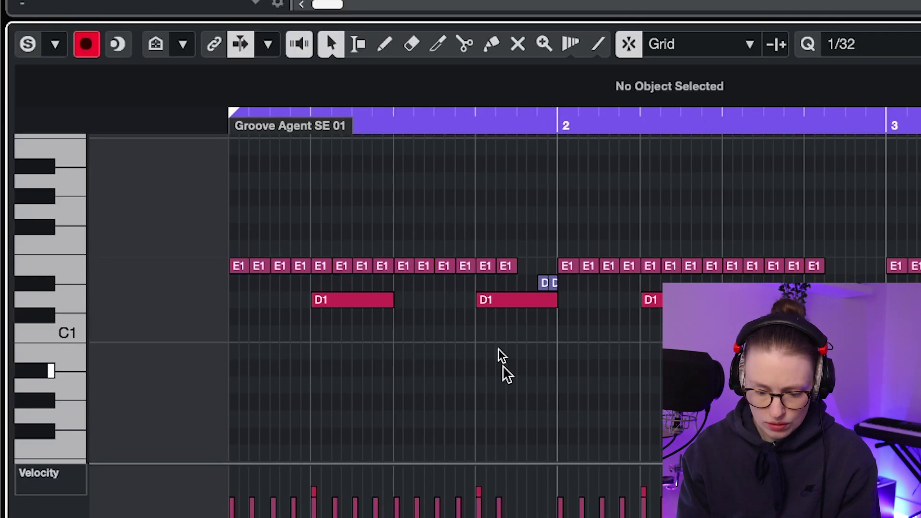
- Copy the last E1 note of bar 1 to F#1 at 1.4.3 and play the part
{"action": "scroll", "coordinate": [499, 366], "scroll_direction": "up", "scroll_amount": 3}
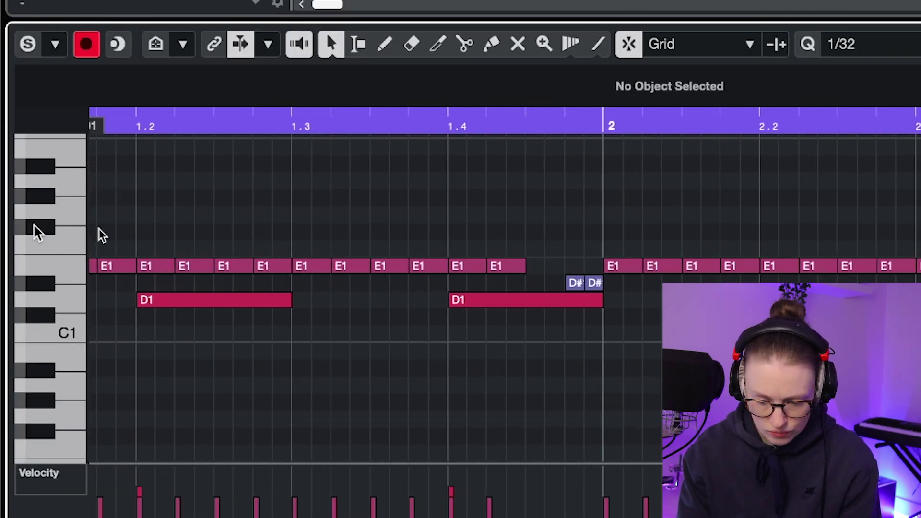
{"action": "left_click", "coordinate": [499, 263]}
{"action": "left_click_drag", "start_coordinate": [501, 268], "coordinate": [541, 233]}
{"action": "scroll", "coordinate": [542, 216], "scroll_direction": "down", "scroll_amount": 3}
{"action": "key", "text": "space"}
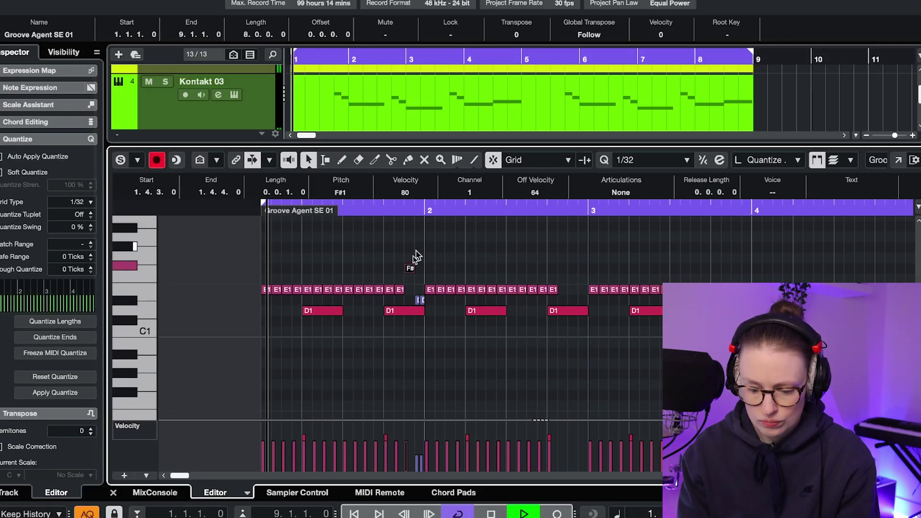
- Copy the last E1 note of bar 3 to F#1 at 3.4.3
{"action": "scroll", "coordinate": [702, 232], "scroll_direction": "up", "scroll_amount": 2}
{"action": "scroll", "coordinate": [552, 278], "scroll_direction": "up", "scroll_amount": 2}
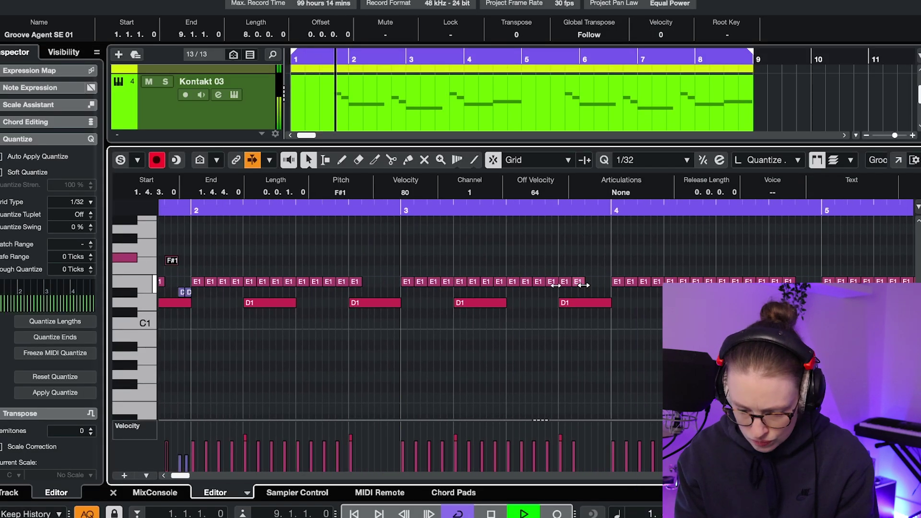
{"action": "left_click", "coordinate": [578, 283]}
{"action": "left_click_drag", "start_coordinate": [599, 284], "coordinate": [599, 263]}
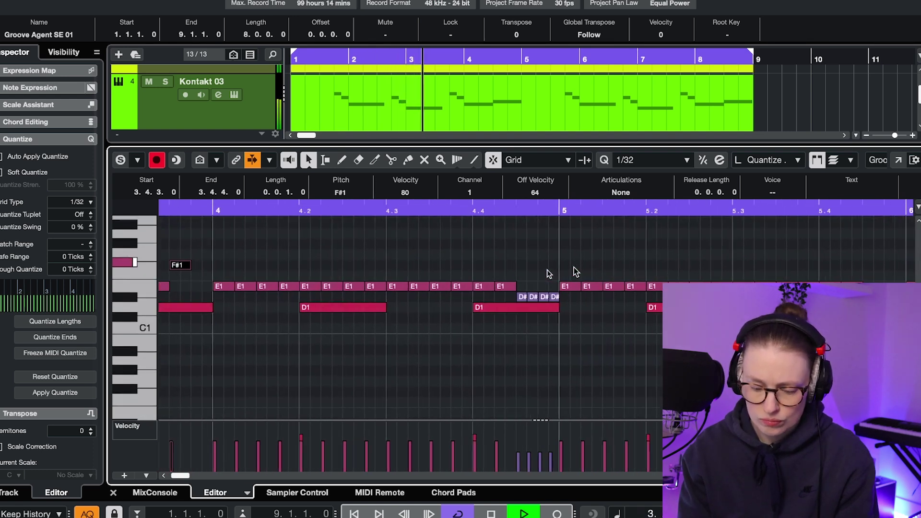
- Close the note editor to show all tracks, solo the UVIWorkstation chord track, and play it
{"action": "key", "text": "ctrl+e"}
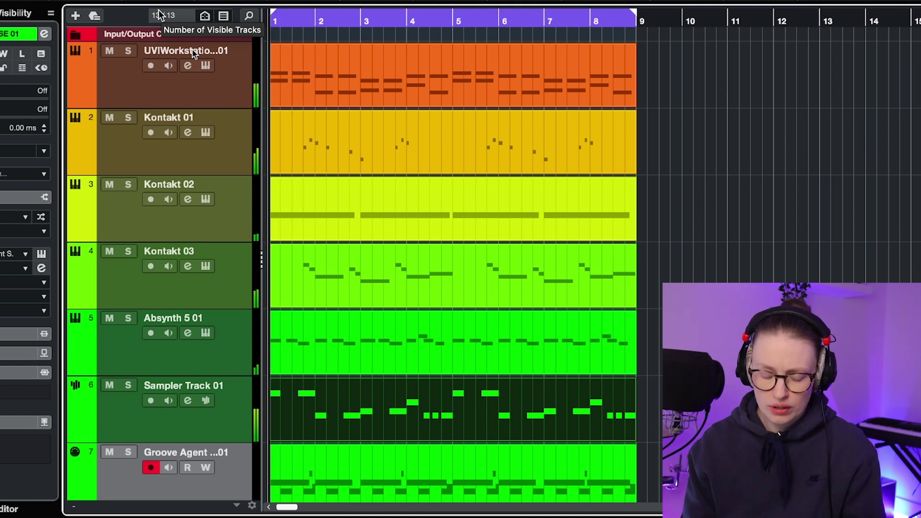
{"action": "left_click", "coordinate": [441, 63]}
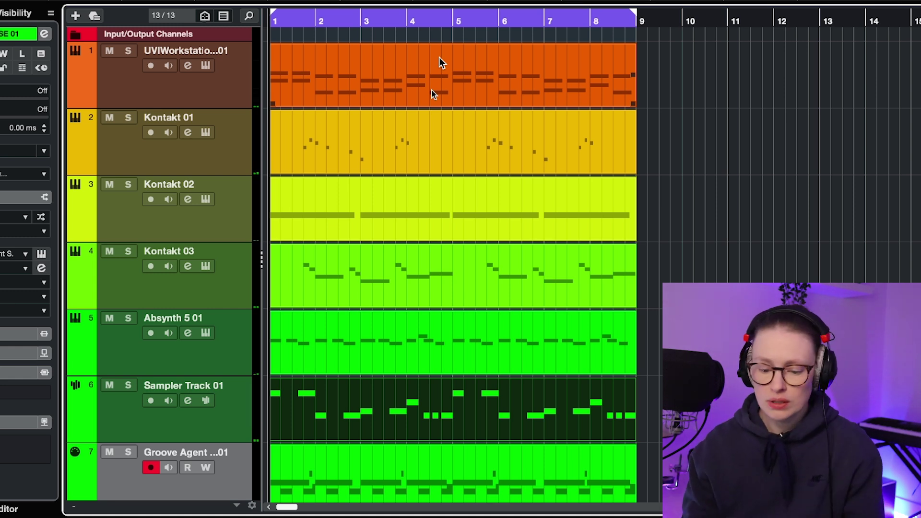
{"action": "left_click", "coordinate": [721, 62]}
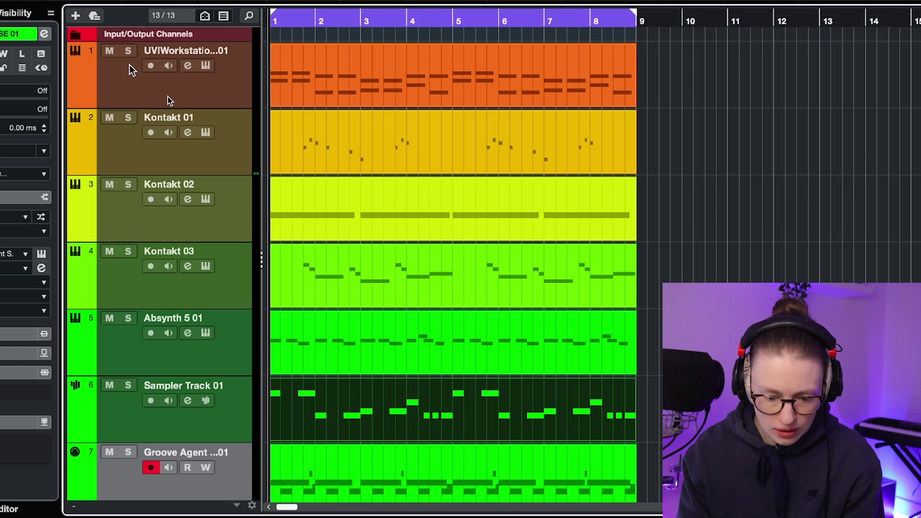
{"action": "left_click", "coordinate": [128, 51]}
{"action": "left_click", "coordinate": [178, 87]}
{"action": "key", "text": "space"}
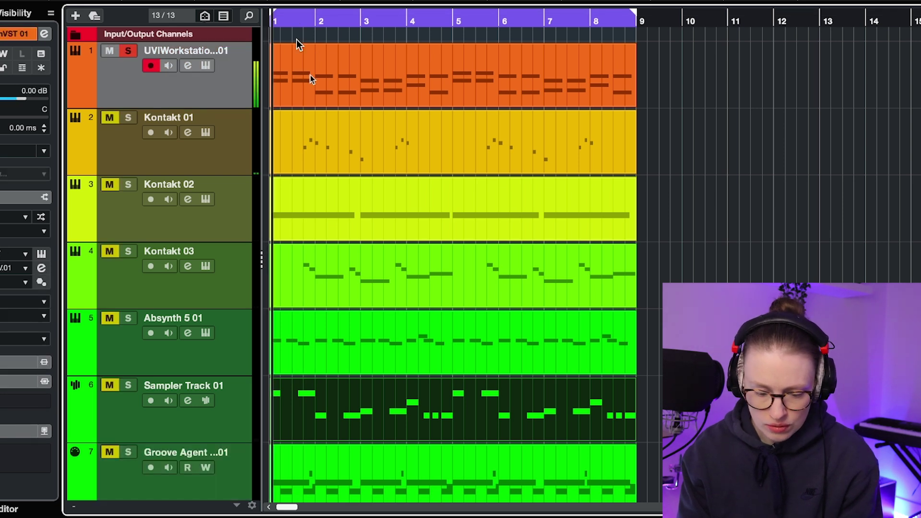
- Open the UVIWorkstation instrument and examine the key noise, reverb, delay and width controls of the 4 Church Organs preset
{"action": "left_click", "coordinate": [205, 65]}
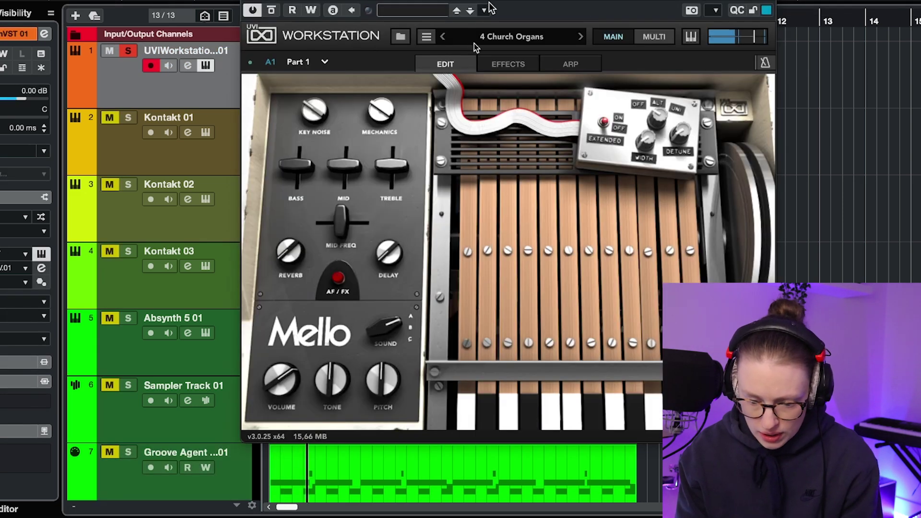
{"action": "left_click_drag", "start_coordinate": [501, 1], "coordinate": [447, 1]}
{"action": "mouse_move", "coordinate": [255, 113]}
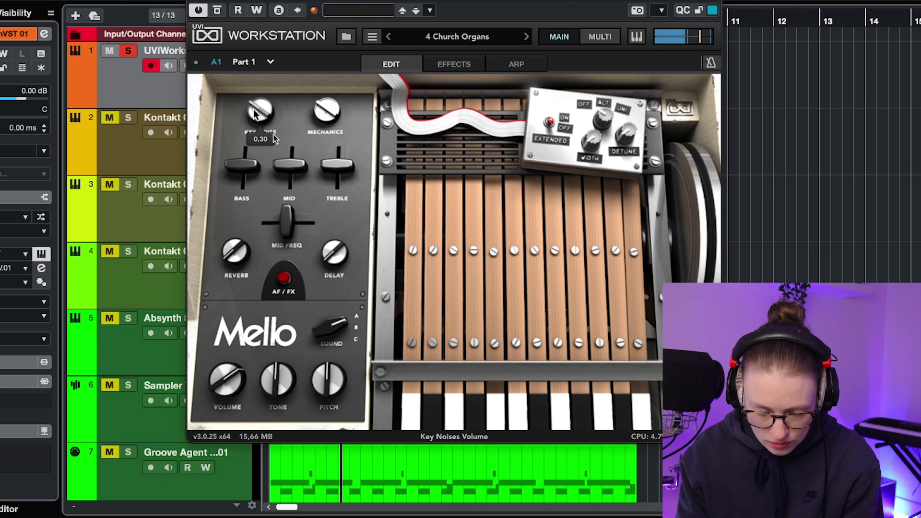
{"action": "left_click_drag", "start_coordinate": [253, 118], "coordinate": [277, 154]}
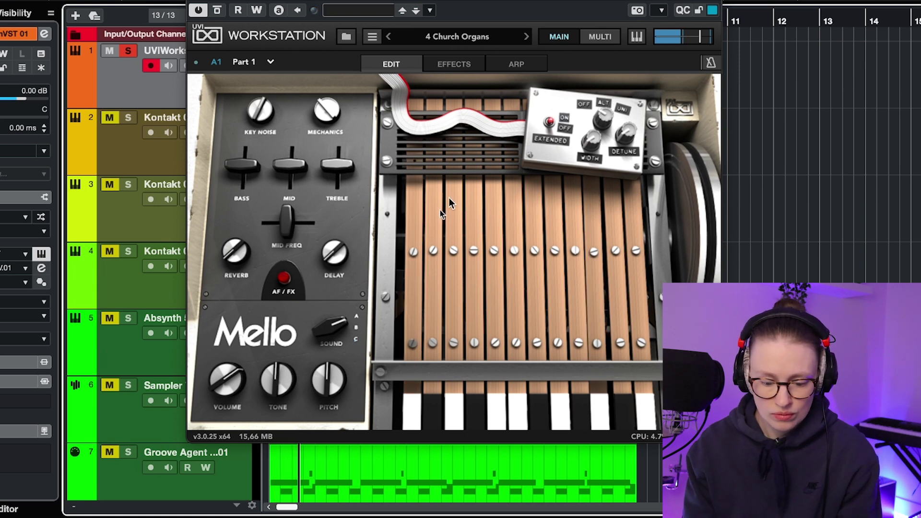
{"action": "left_click_drag", "start_coordinate": [327, 265], "coordinate": [329, 238]}
{"action": "left_click_drag", "start_coordinate": [231, 254], "coordinate": [231, 231]}
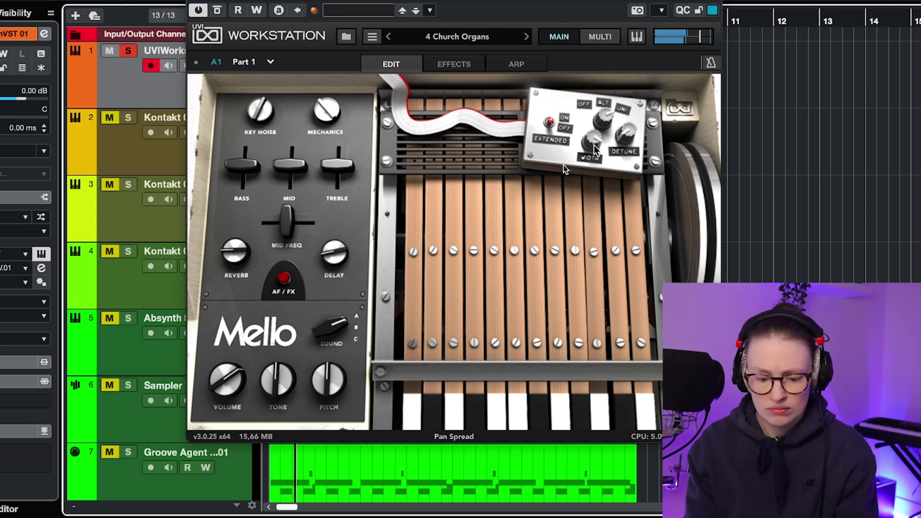
{"action": "left_click_drag", "start_coordinate": [259, 108], "coordinate": [259, 106]}
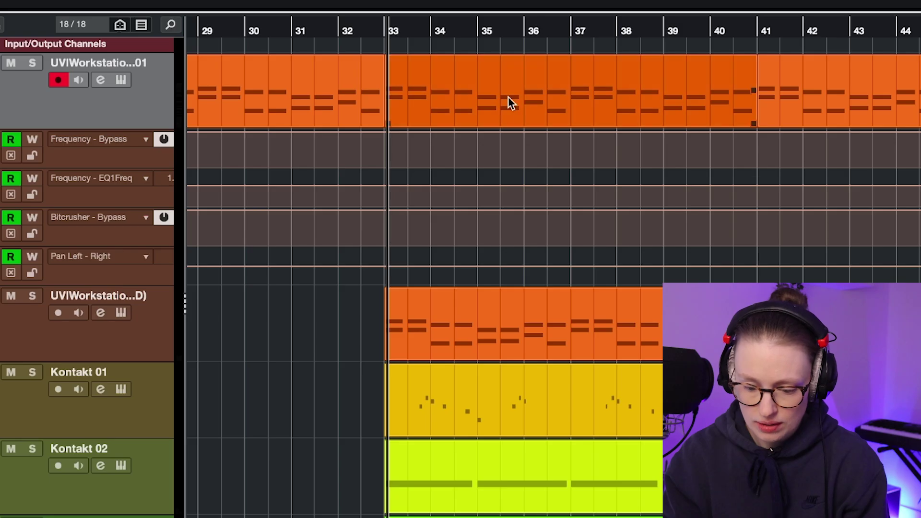
- Compare the UVIWorkstation track and its duplicate from bar 33, soloing the original, the duplicate, and both together
{"action": "left_click", "coordinate": [500, 133]}
{"action": "left_click", "coordinate": [494, 295]}
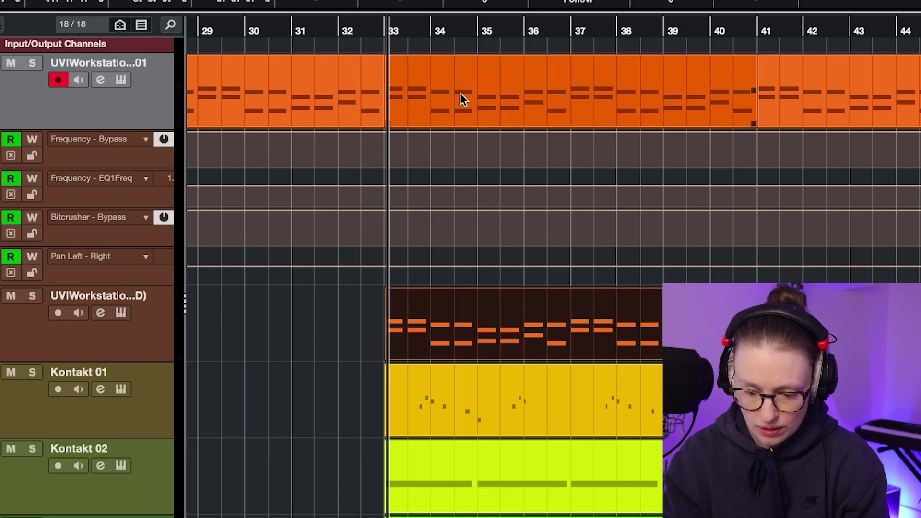
{"action": "left_click", "coordinate": [460, 96]}
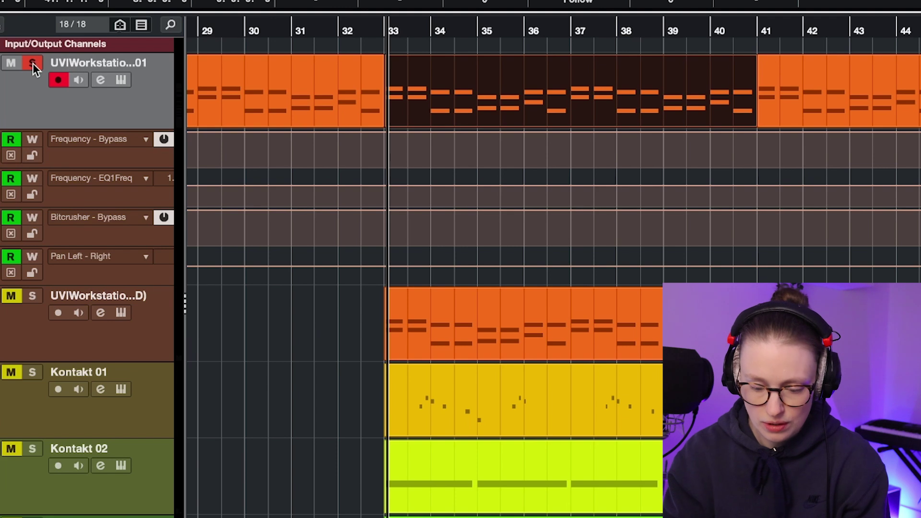
{"action": "key", "text": "space"}
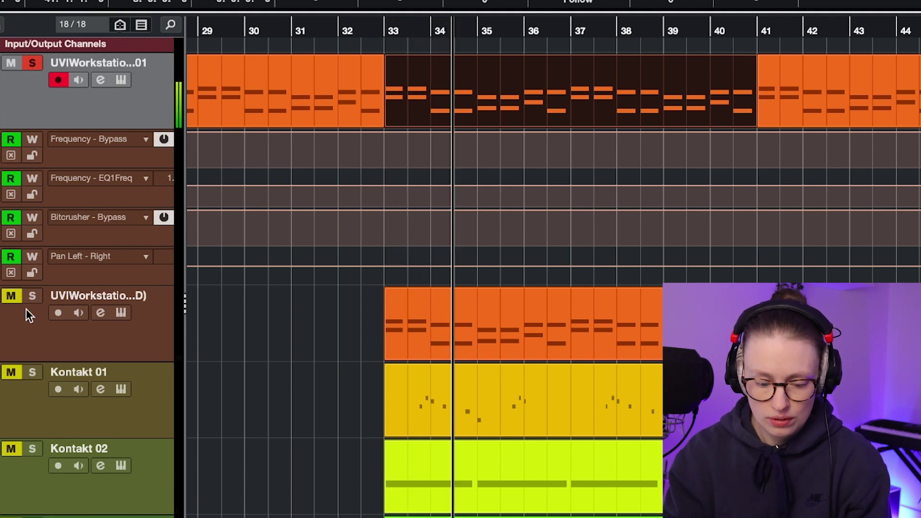
{"action": "left_click", "coordinate": [33, 294], "text": "super"}
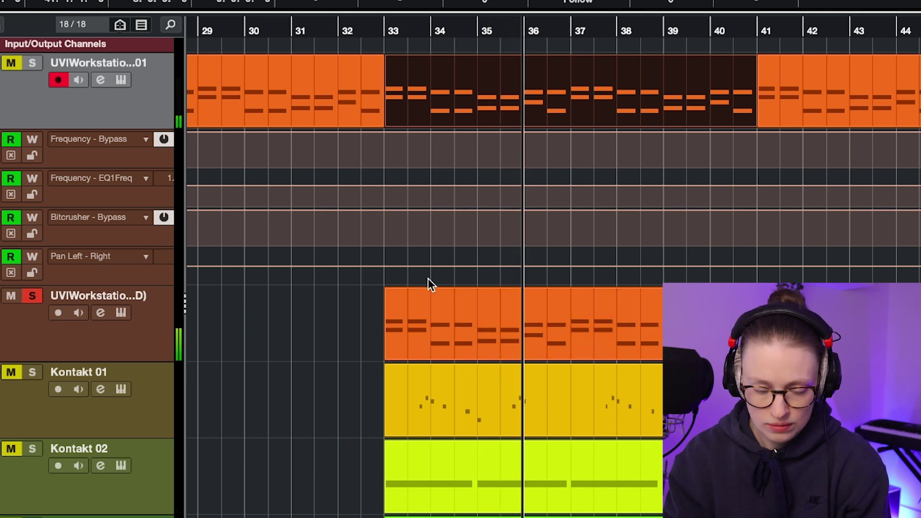
{"action": "left_click", "coordinate": [32, 62]}
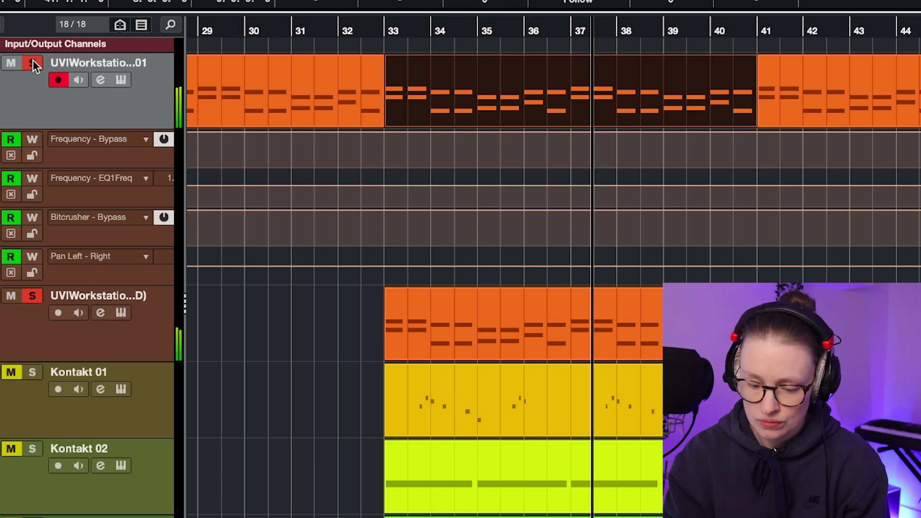
- Examine the filter, Bitcrusher and pan automation of the UVIWorkstation 01 chord track where bar 8 leads into bar 9
{"action": "scroll", "coordinate": [421, 202], "scroll_direction": "right", "scroll_amount": 5}
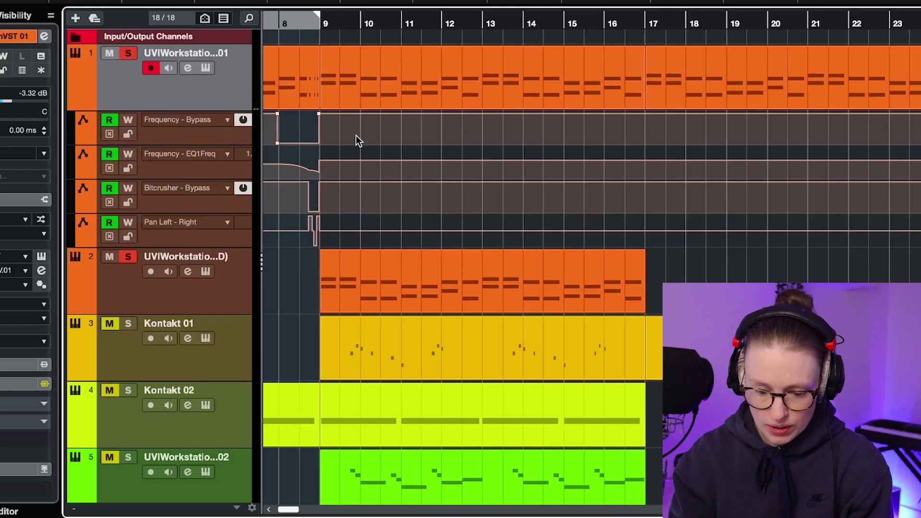
{"action": "scroll", "coordinate": [356, 136], "scroll_direction": "left", "scroll_amount": 6}
{"action": "scroll", "coordinate": [356, 135], "scroll_direction": "right", "scroll_amount": 3}
{"action": "scroll", "coordinate": [405, 169], "scroll_direction": "up", "scroll_amount": 5}
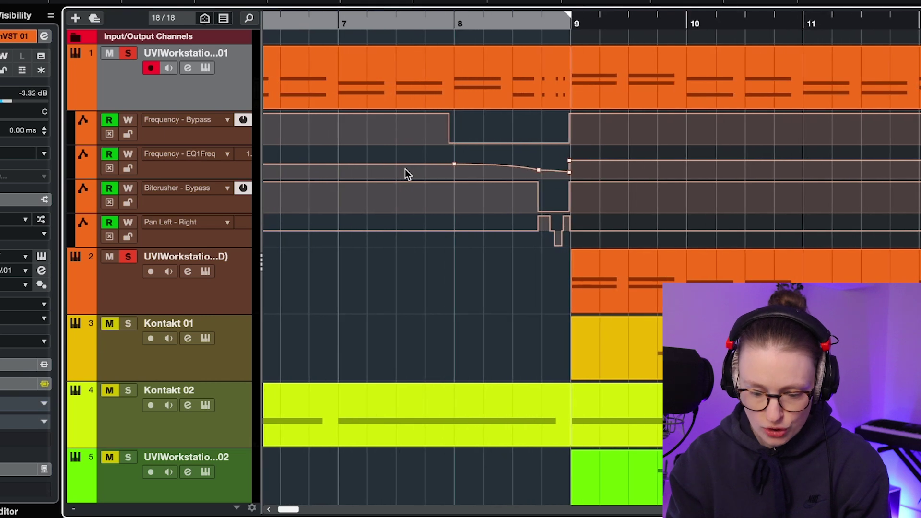
{"action": "scroll", "coordinate": [389, 225], "scroll_direction": "down", "scroll_amount": 5}
{"action": "left_click", "coordinate": [473, 53]}
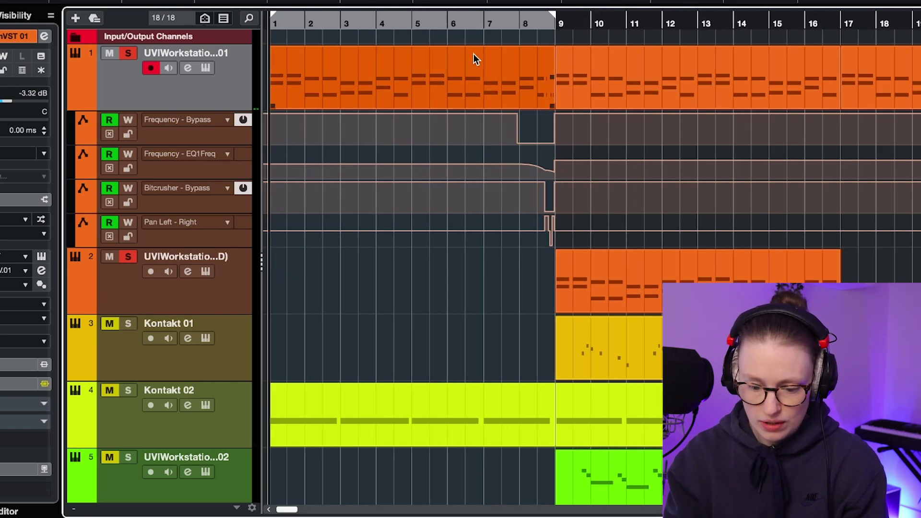
{"action": "left_click", "coordinate": [494, 45]}
{"action": "scroll", "coordinate": [520, 37], "scroll_direction": "up", "scroll_amount": 5}
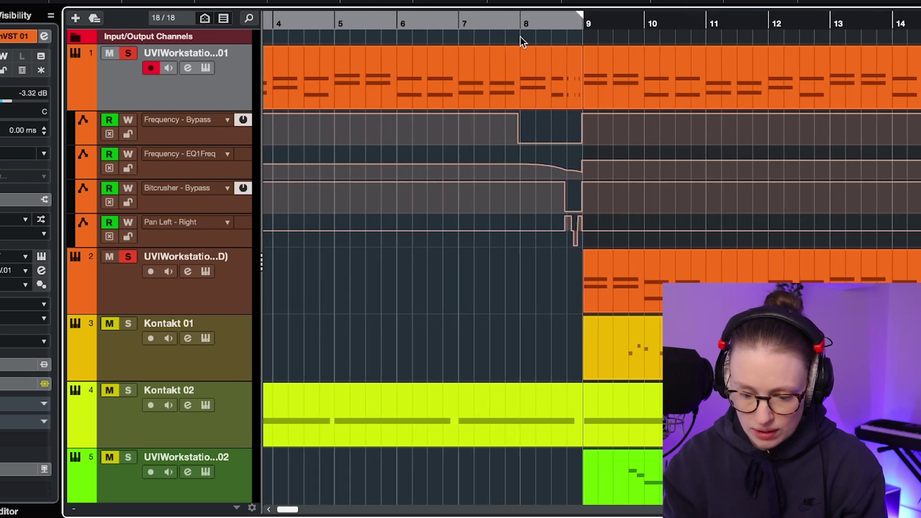
{"action": "left_click", "coordinate": [535, 57]}
{"action": "scroll", "coordinate": [583, 76], "scroll_direction": "right", "scroll_amount": 3}
{"action": "left_click", "coordinate": [514, 244]}
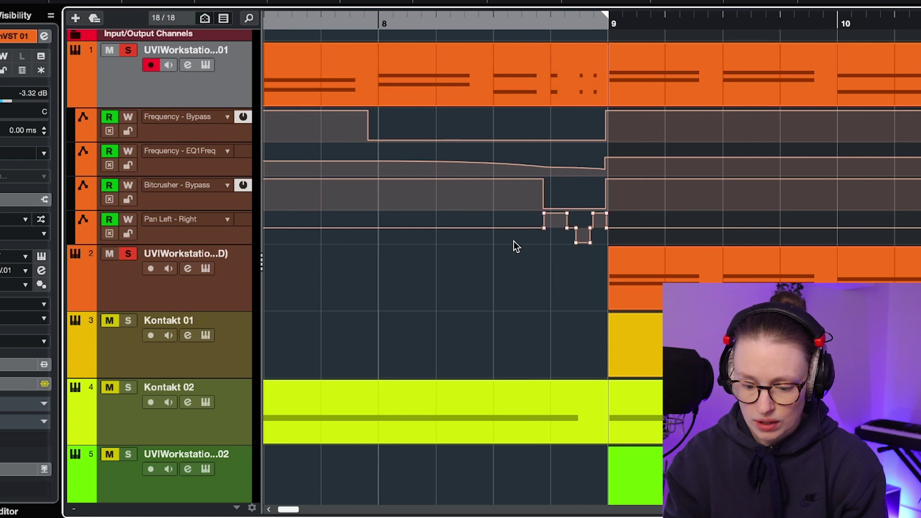
{"action": "scroll", "coordinate": [665, 173], "scroll_direction": "down", "scroll_amount": 3}
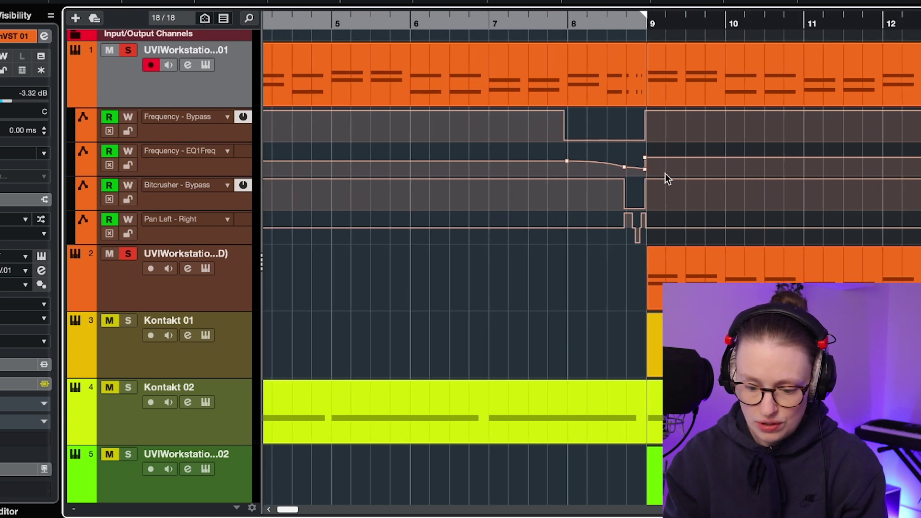
- Play the chord track from just before bar 7 into bar 9 and view the Frequency bypass automation in bar 8 up close
{"action": "left_click", "coordinate": [479, 25]}
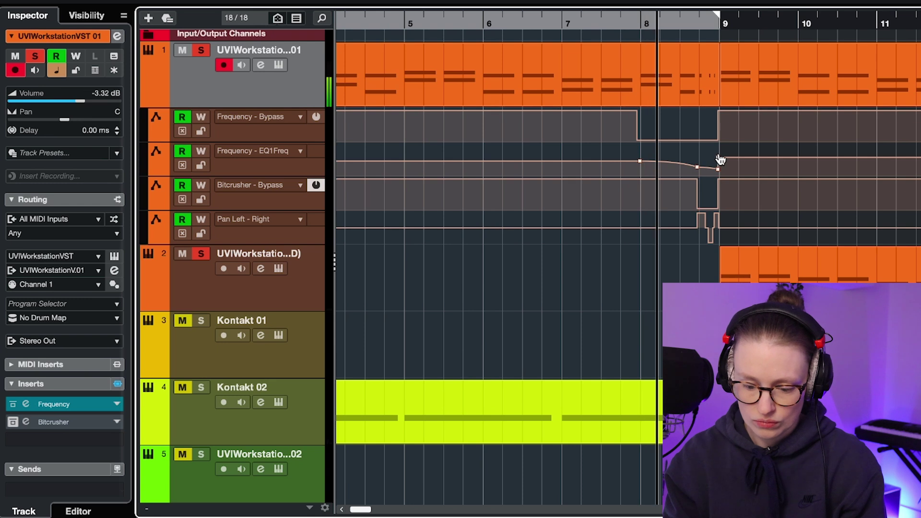
{"action": "scroll", "coordinate": [660, 203], "scroll_direction": "up", "scroll_amount": 3}
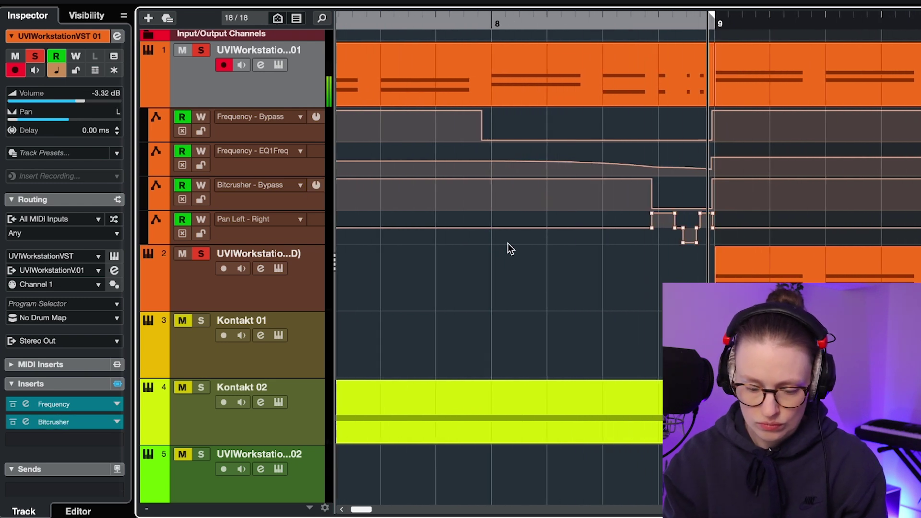
{"action": "left_click", "coordinate": [620, 134]}
{"action": "scroll", "coordinate": [620, 135], "scroll_direction": "up", "scroll_amount": 3}
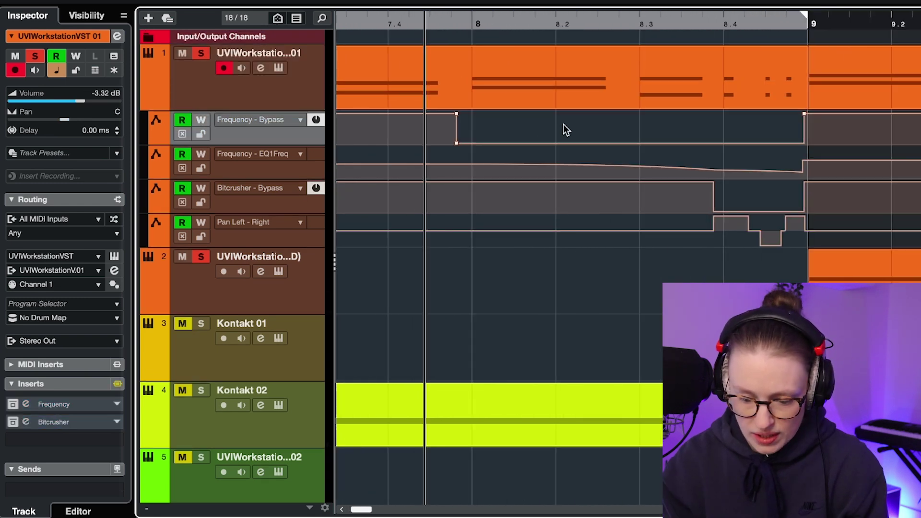
- Inspect the EQ1Freq automation lane and the low-cut settings of the chord track's Frequency insert, closing the plug-in when finished
{"action": "left_click", "coordinate": [684, 209]}
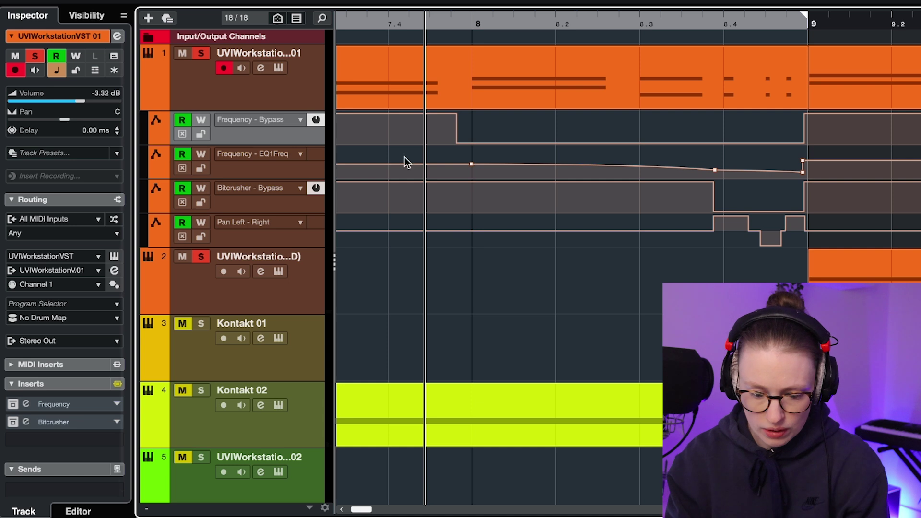
{"action": "left_click", "coordinate": [290, 171]}
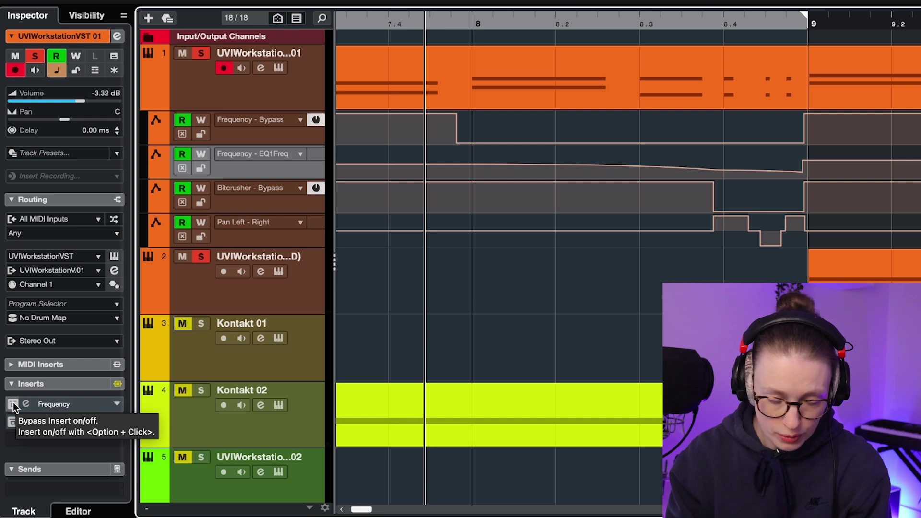
{"action": "left_click", "coordinate": [102, 397]}
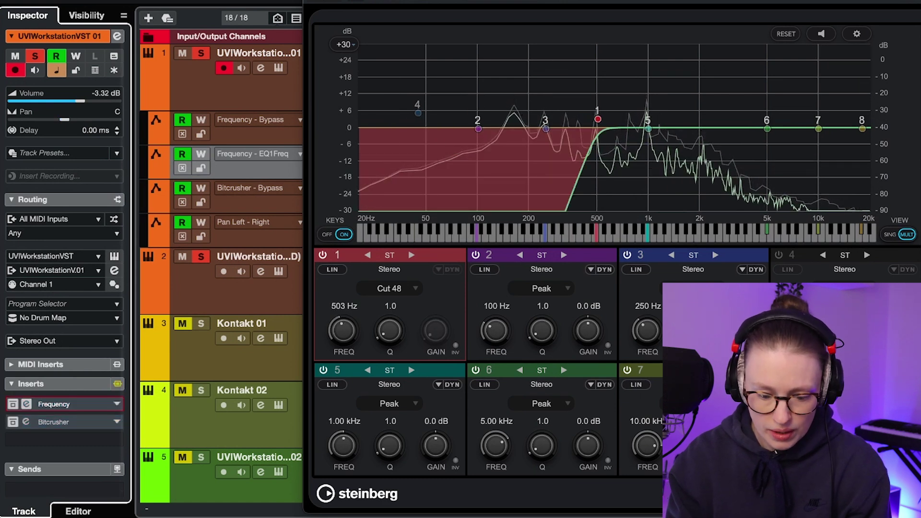
{"action": "key", "text": "super+w"}
- Inspect the Bitcrusher bypass automation and audition the chord track's Bitcrusher insert with its Noisy Crusher preset
{"action": "left_click", "coordinate": [235, 206]}
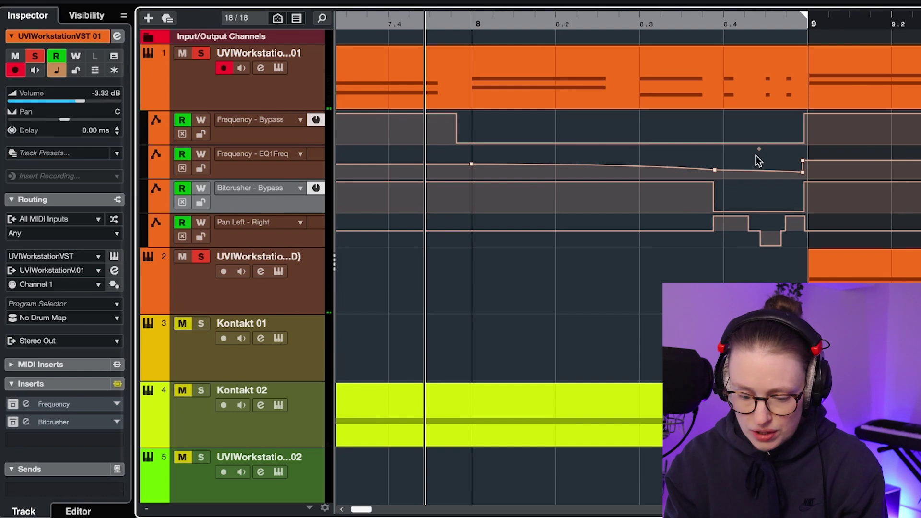
{"action": "left_click", "coordinate": [683, 91]}
{"action": "left_click", "coordinate": [569, 120]}
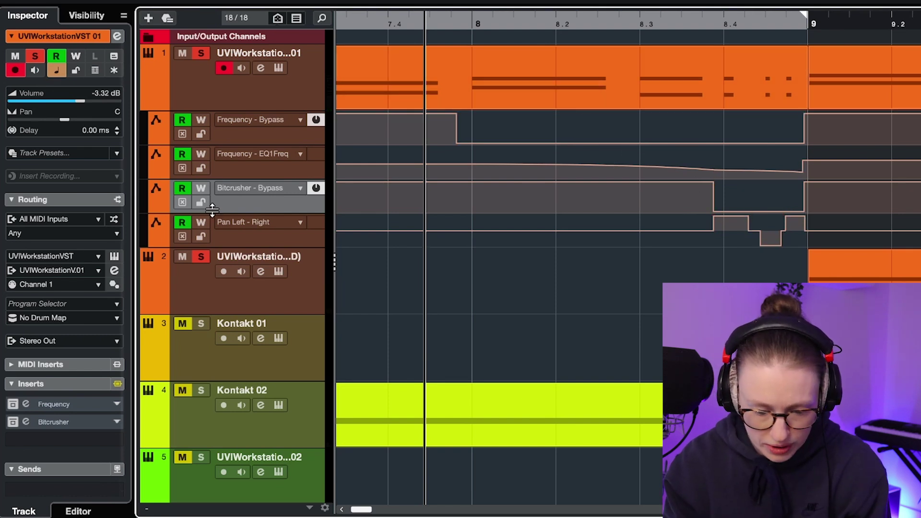
{"action": "left_click", "coordinate": [51, 422]}
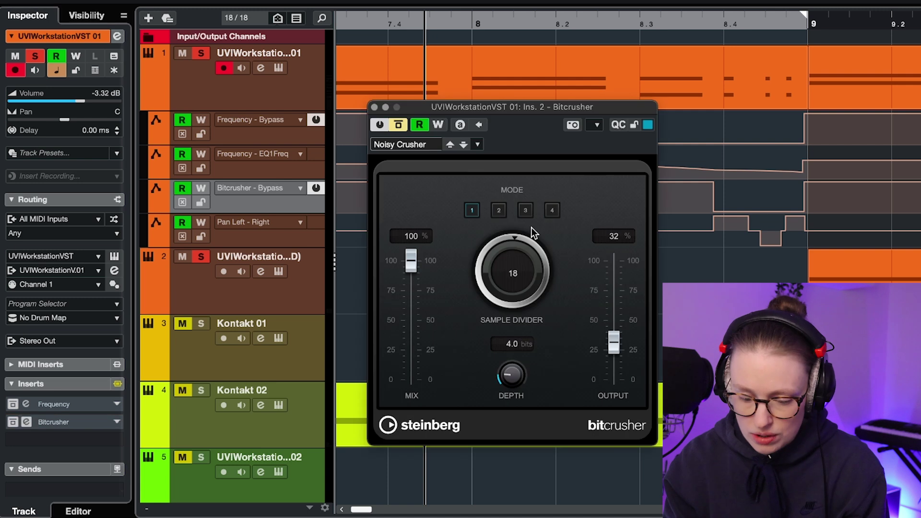
{"action": "key", "text": "space"}
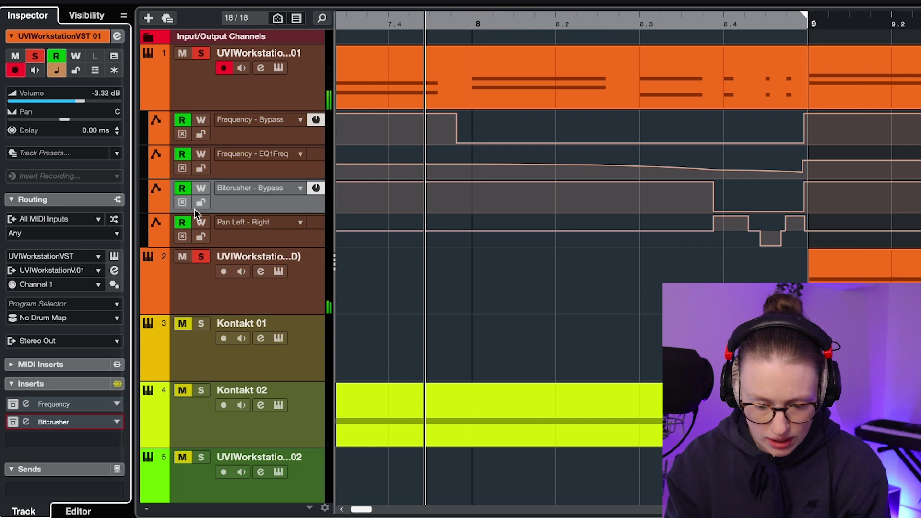
- Select the Pan Left - Right automation lane and play the panned ending from just before 8.4
{"action": "left_click", "coordinate": [235, 238]}
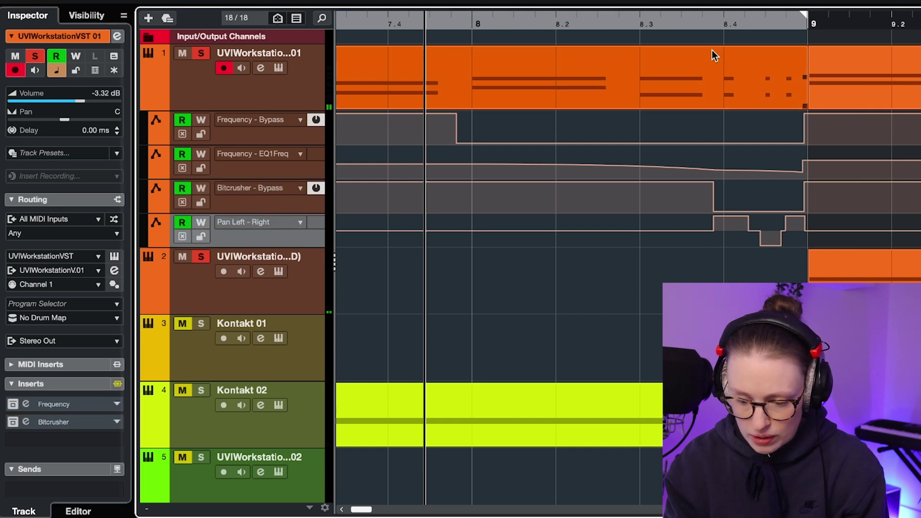
{"action": "left_click", "coordinate": [713, 20]}
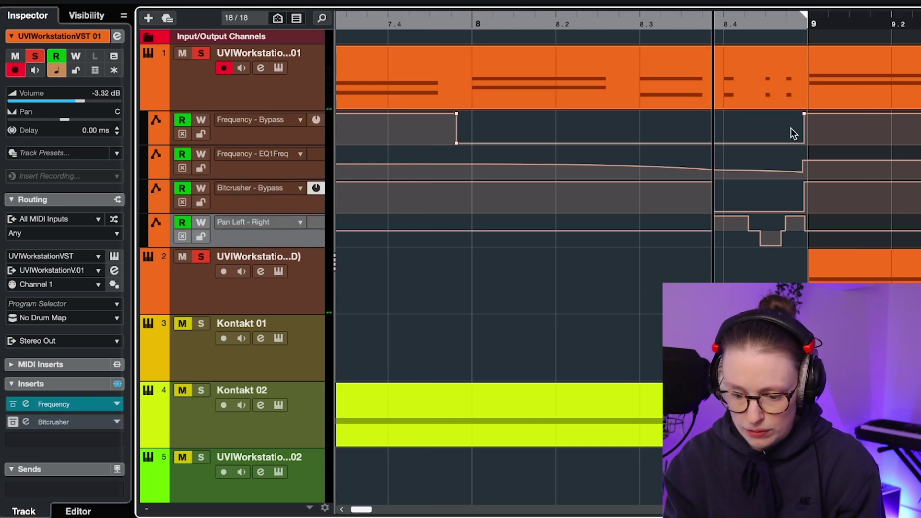
{"action": "key", "text": "ctrl+a"}
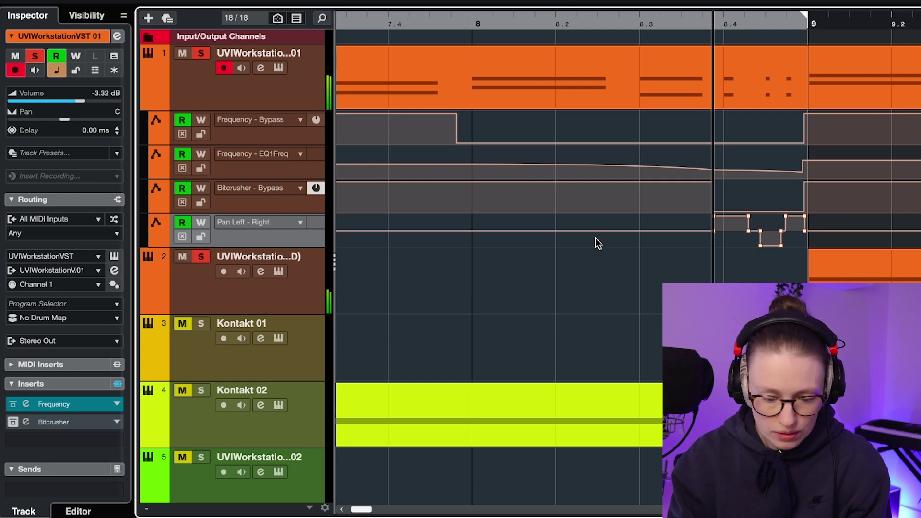
- Return to the full track arrangement, then switch to Splice and search for "radio voice" samples
{"action": "scroll", "coordinate": [595, 238], "scroll_direction": "down", "scroll_amount": 1}
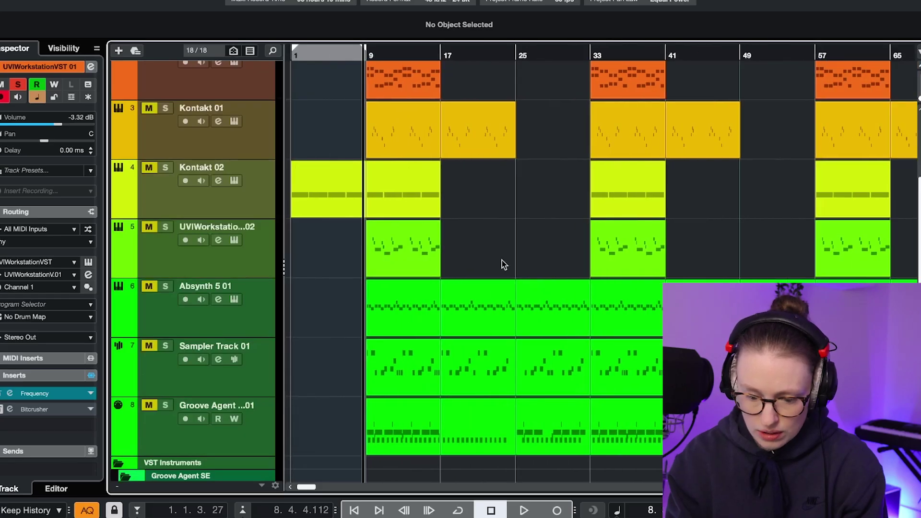
{"action": "key", "text": "g"}
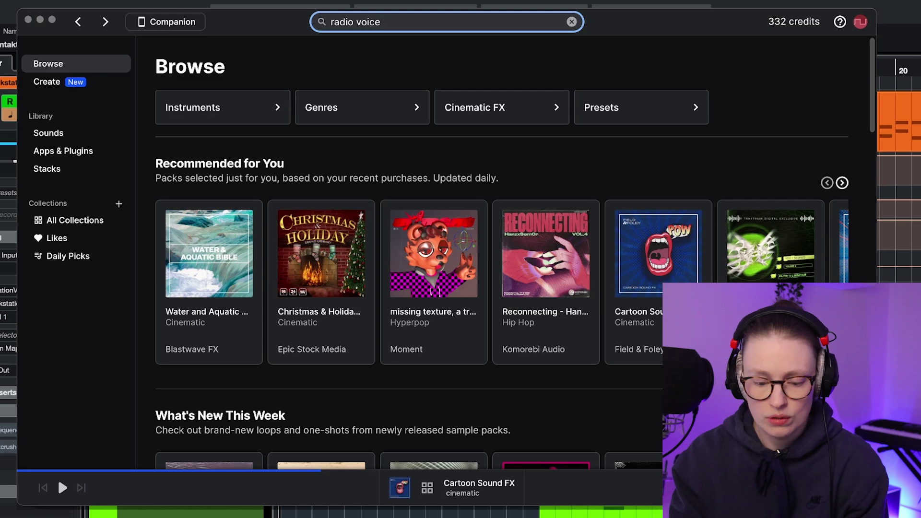
{"action": "key", "text": "Return"}
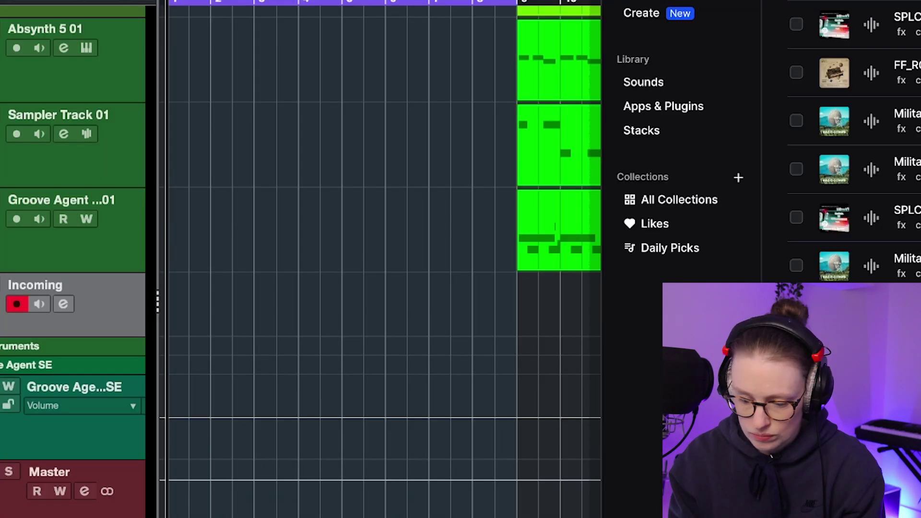
- Import a radio voice sample onto the Incoming track, copied to the project folder with sample-rate conversion, and extend its end to bar 9
{"action": "left_click_drag", "start_coordinate": [192, 198], "coordinate": [0, 172]}
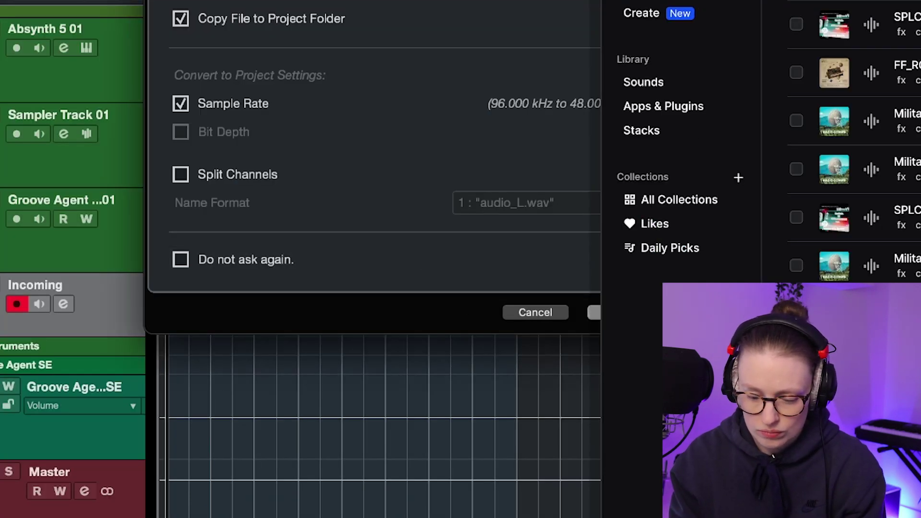
{"action": "left_click", "coordinate": [595, 312]}
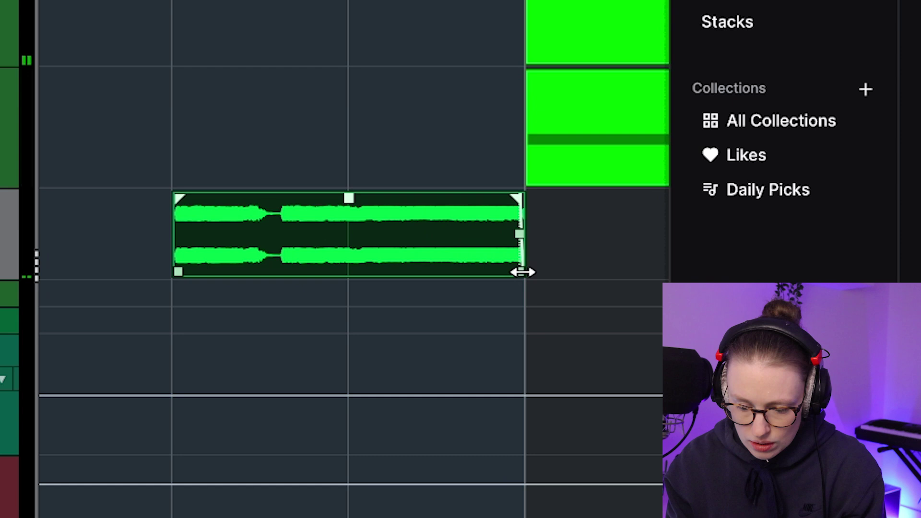
{"action": "mouse_move", "coordinate": [522, 271]}
{"action": "left_mouse_down"}
{"action": "mouse_move", "coordinate": [499, 266]}
{"action": "mouse_move", "coordinate": [524, 269]}
{"action": "left_mouse_up"}
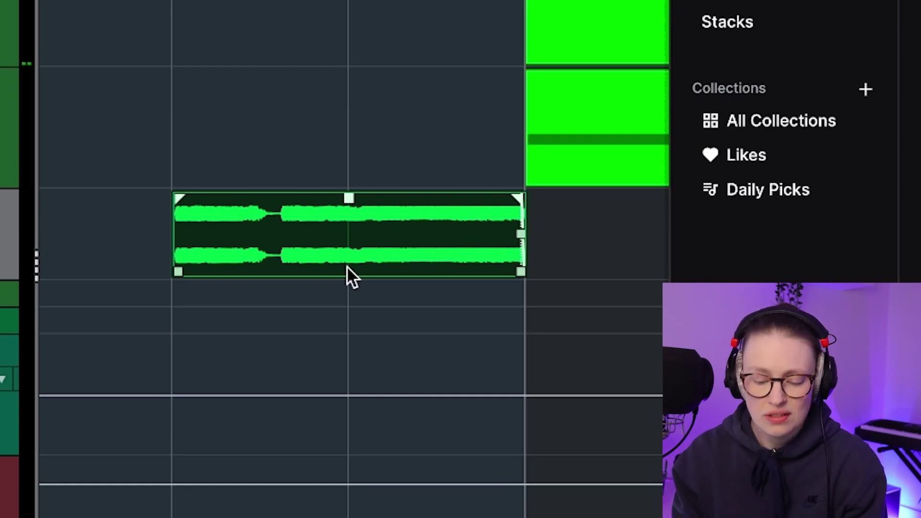
- Play the radio voice transition and set the Incoming track's volume to -14.5 dB and its pan to L46
{"action": "scroll", "coordinate": [348, 270], "scroll_direction": "down", "scroll_amount": 3}
{"action": "key", "text": "space"}
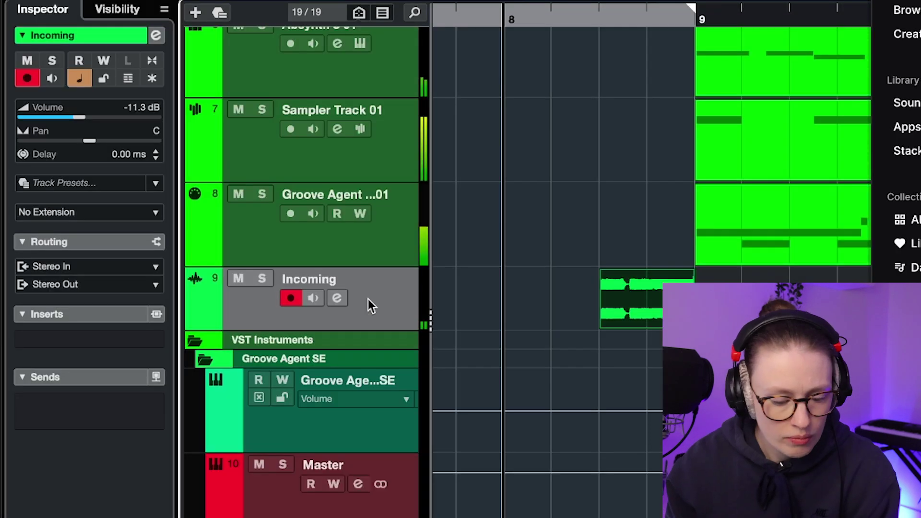
{"action": "left_click_drag", "start_coordinate": [88, 141], "coordinate": [46, 140]}
{"action": "left_click", "coordinate": [58, 115]}
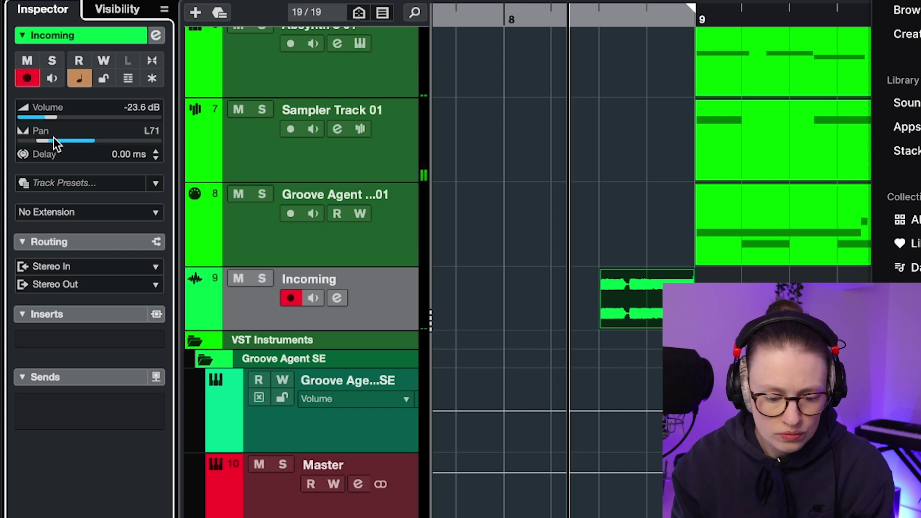
{"action": "left_click_drag", "start_coordinate": [46, 139], "coordinate": [62, 139]}
{"action": "left_click", "coordinate": [70, 115]}
{"action": "scroll", "coordinate": [71, 116], "scroll_direction": "up", "scroll_amount": 2}
{"action": "scroll", "coordinate": [71, 117], "scroll_direction": "down", "scroll_amount": 3}
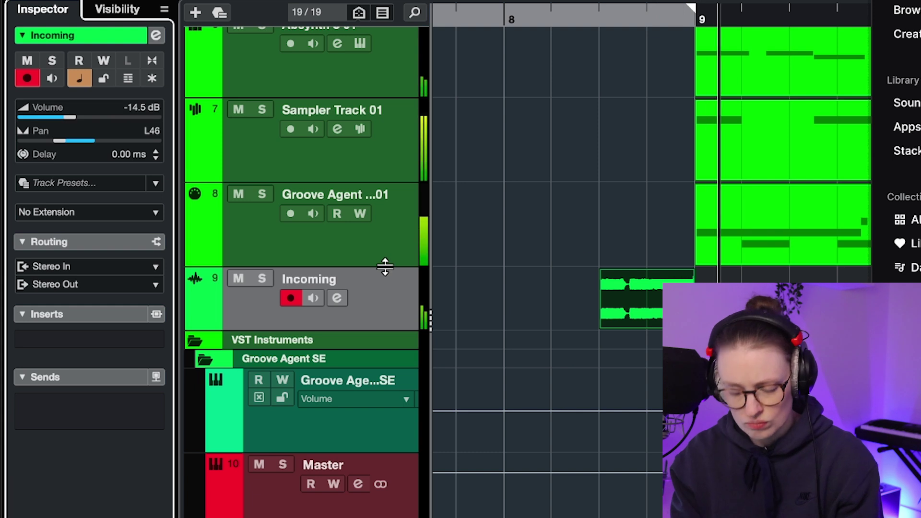
- Listen to the transition again and add a stereo audio track below the Incoming track
{"action": "scroll", "coordinate": [656, 263], "scroll_direction": "down", "scroll_amount": 2}
{"action": "scroll", "coordinate": [655, 263], "scroll_direction": "up", "scroll_amount": 5}
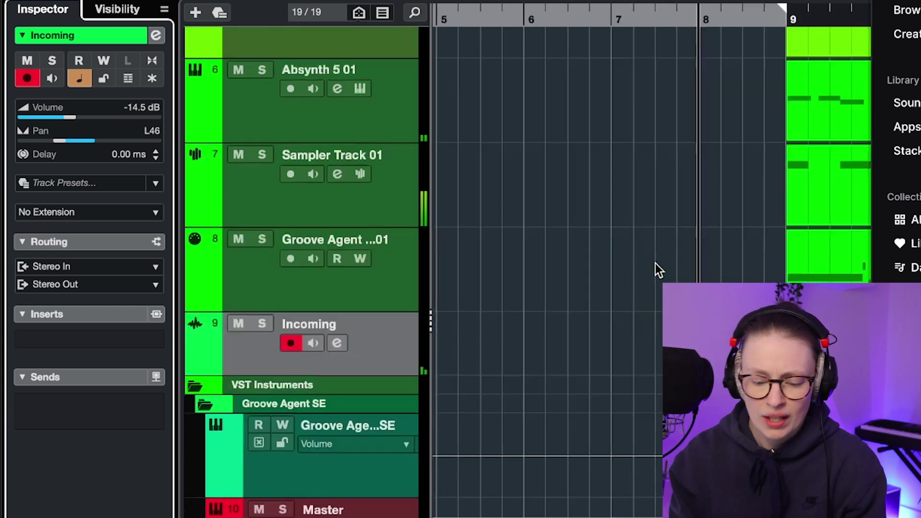
{"action": "scroll", "coordinate": [620, 249], "scroll_direction": "down", "scroll_amount": 3}
{"action": "scroll", "coordinate": [620, 248], "scroll_direction": "down", "scroll_amount": 1}
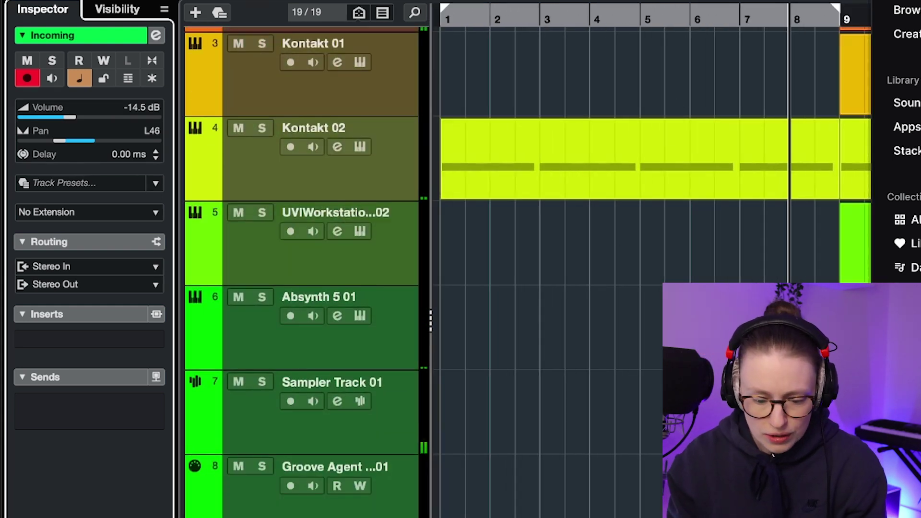
{"action": "scroll", "coordinate": [220, 382], "scroll_direction": "down", "scroll_amount": 3}
{"action": "right_click", "coordinate": [240, 461]}
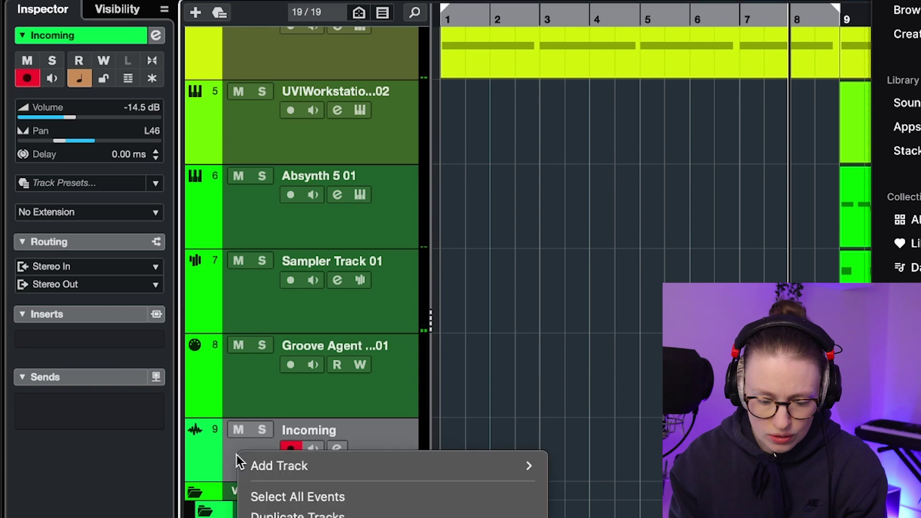
{"action": "mouse_move", "coordinate": [538, 464]}
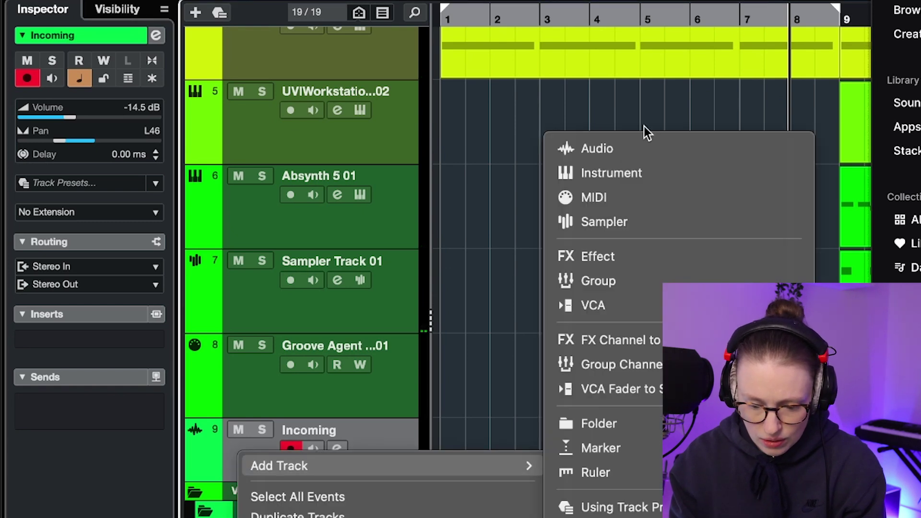
{"action": "left_click", "coordinate": [596, 149]}
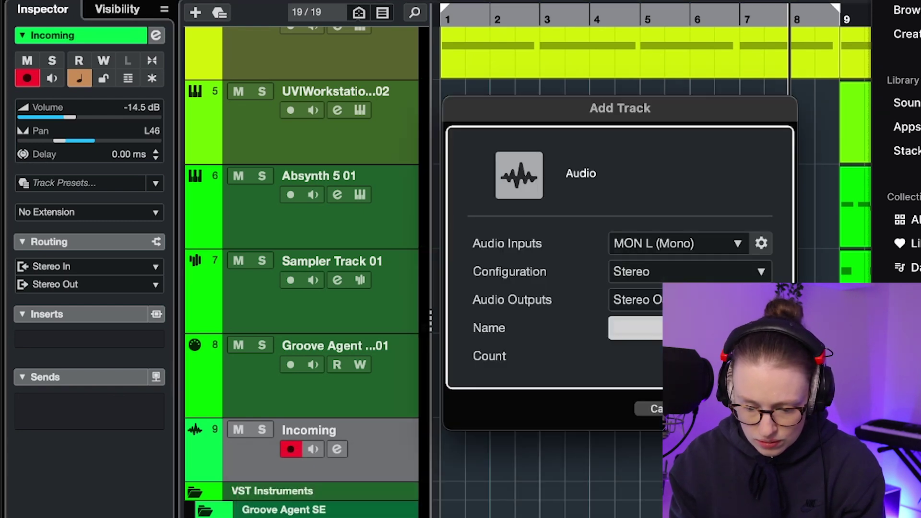
{"action": "key", "text": "Return"}
{"action": "scroll", "coordinate": [632, 385], "scroll_direction": "up", "scroll_amount": 2}
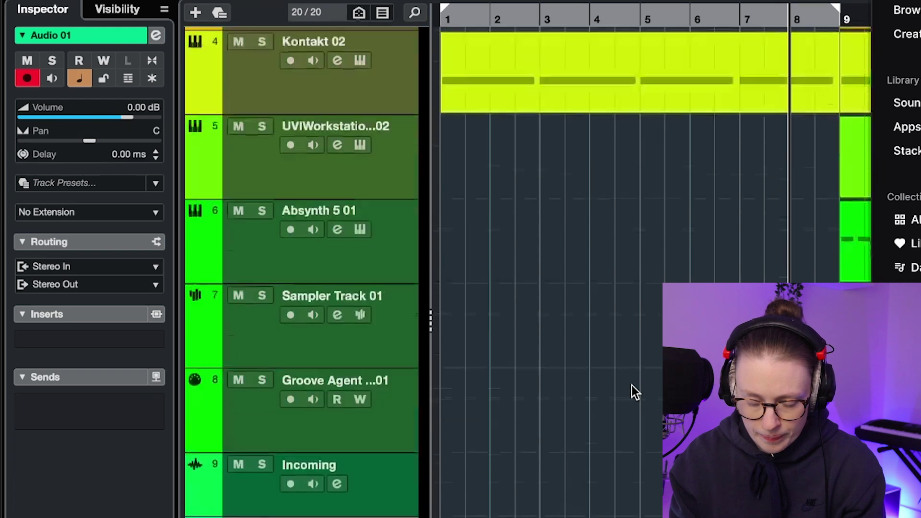
{"action": "scroll", "coordinate": [632, 384], "scroll_direction": "down", "scroll_amount": 2}
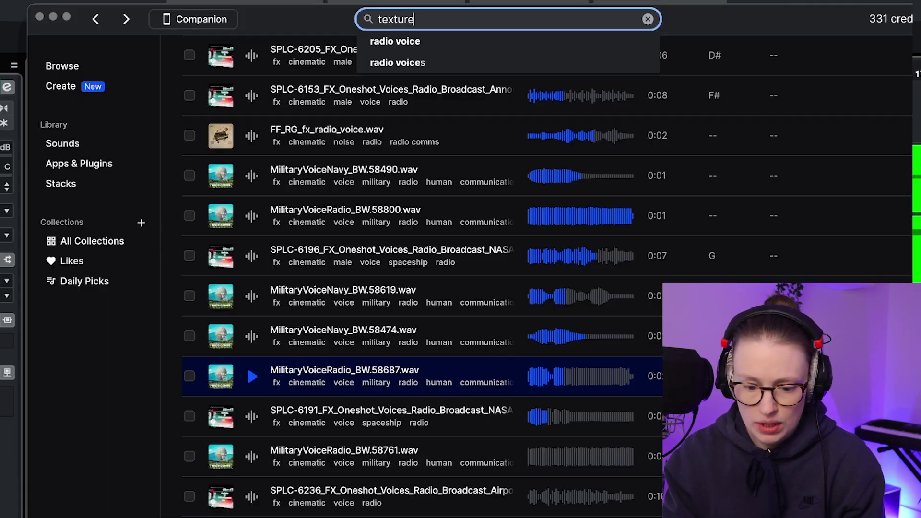
- Search the sample library for "texture" and filter the results to 90 BPM and the key of A minor
{"action": "key", "text": "Return"}
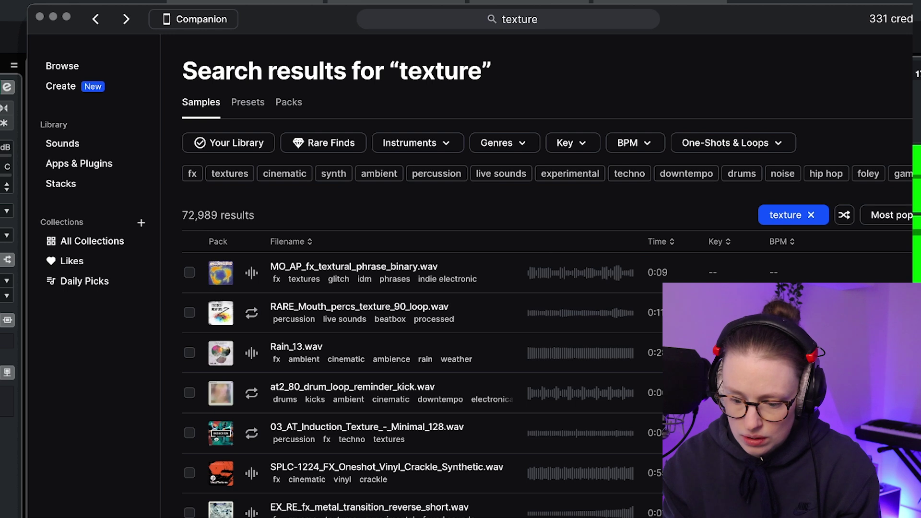
{"action": "left_click", "coordinate": [633, 142]}
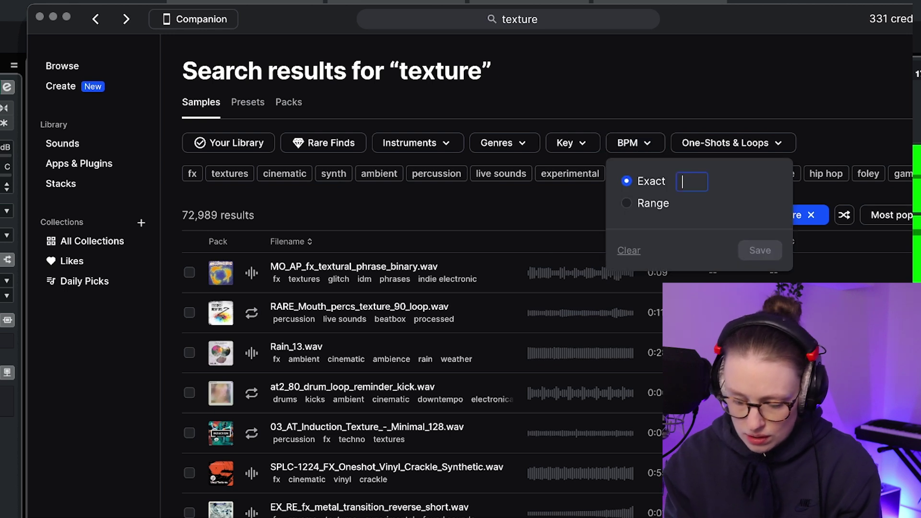
{"action": "key", "text": "Return"}
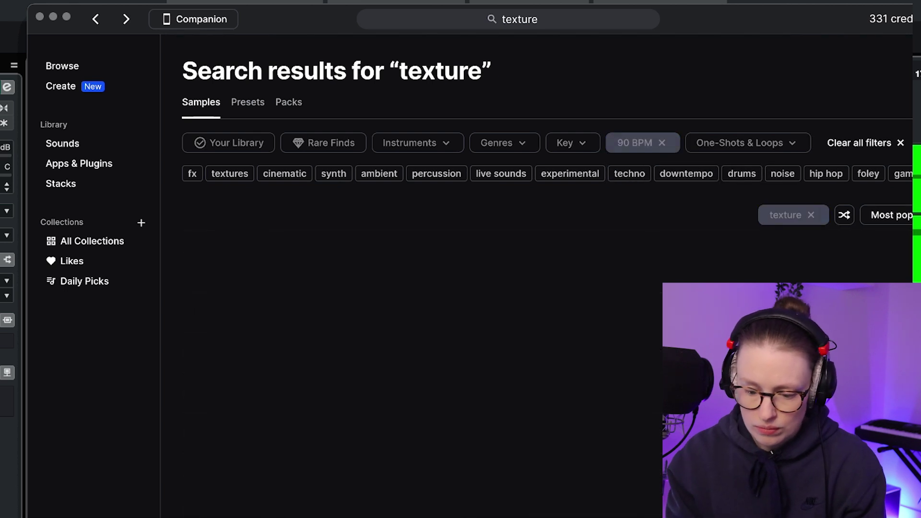
{"action": "left_click", "coordinate": [573, 143]}
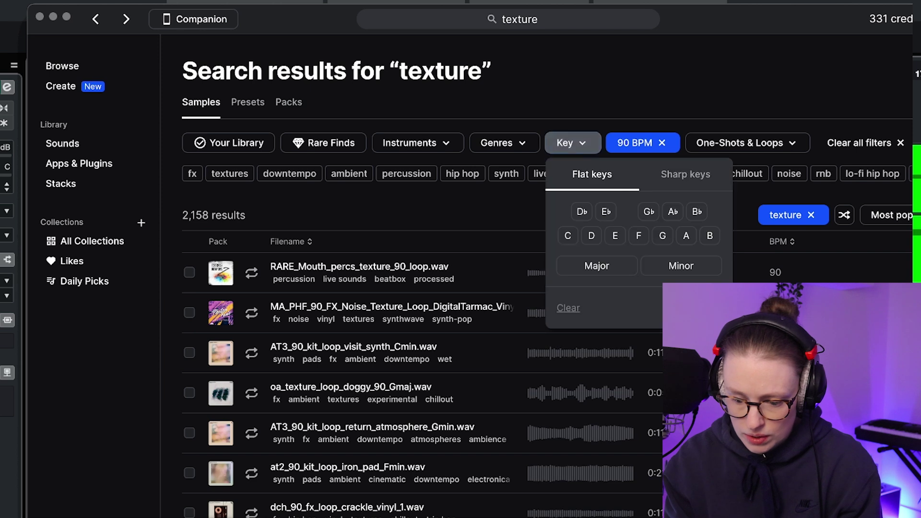
{"action": "left_click", "coordinate": [686, 236]}
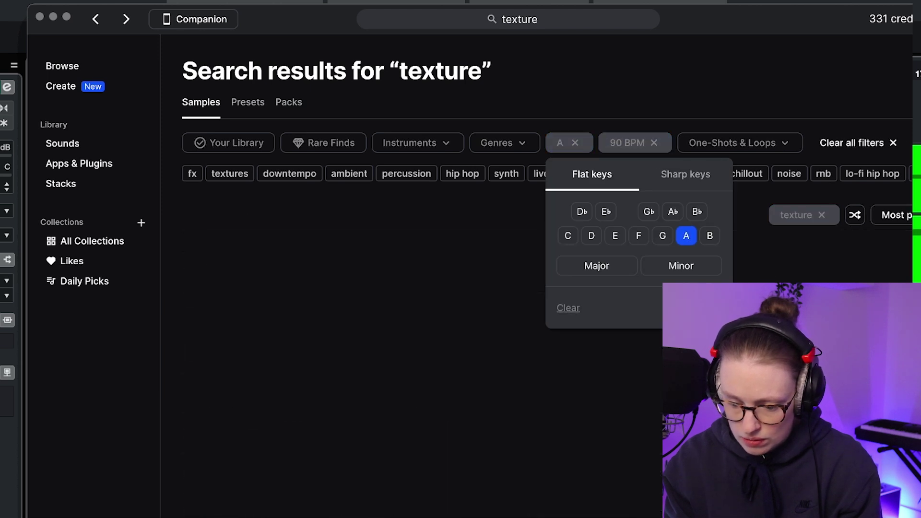
{"action": "left_click", "coordinate": [681, 265]}
{"action": "left_click", "coordinate": [699, 308]}
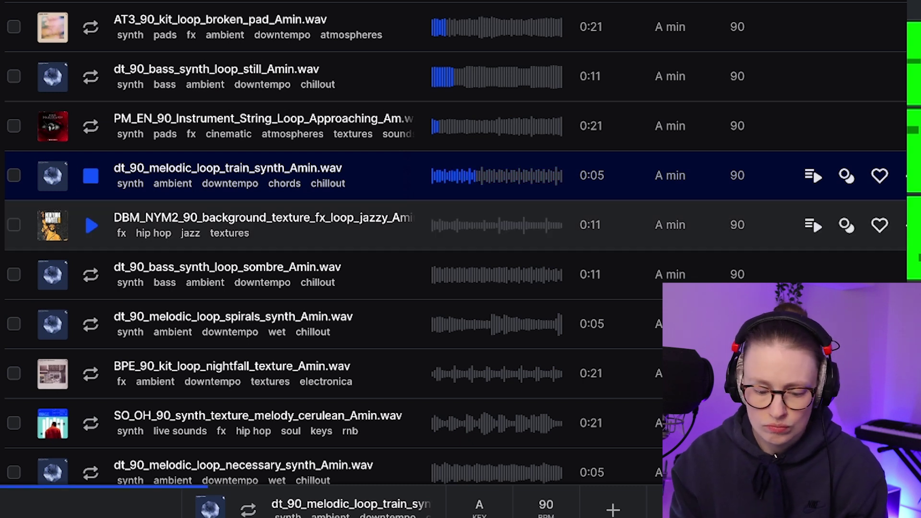
- Audition the A minor texture loops and get dt_90_melodic_loop_spirals_synth_Amin.wav for one credit
{"action": "left_click", "coordinate": [91, 225]}
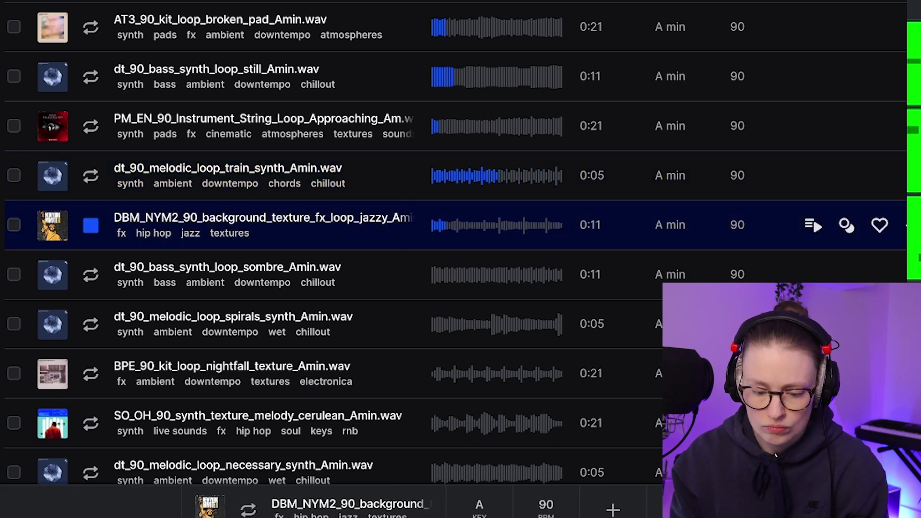
{"action": "left_click", "coordinate": [91, 275]}
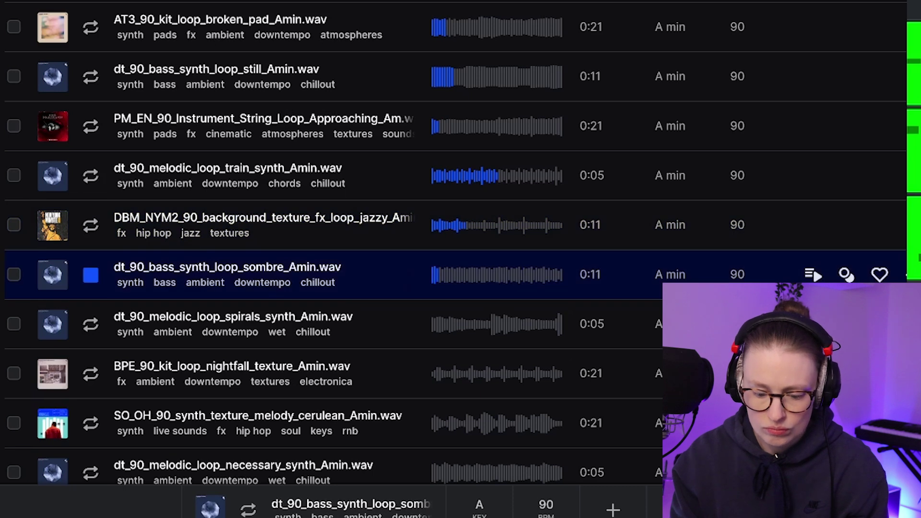
{"action": "scroll", "coordinate": [91, 274], "scroll_direction": "down", "scroll_amount": 1}
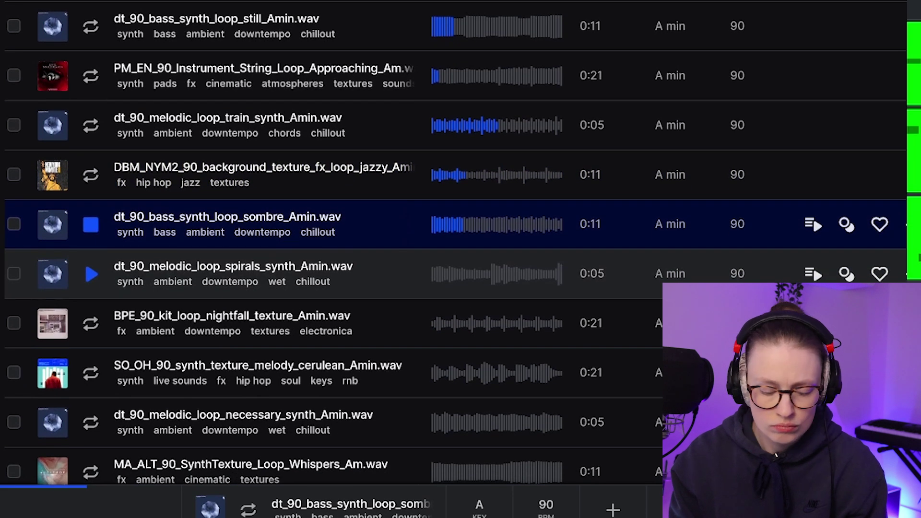
{"action": "left_click", "coordinate": [91, 275]}
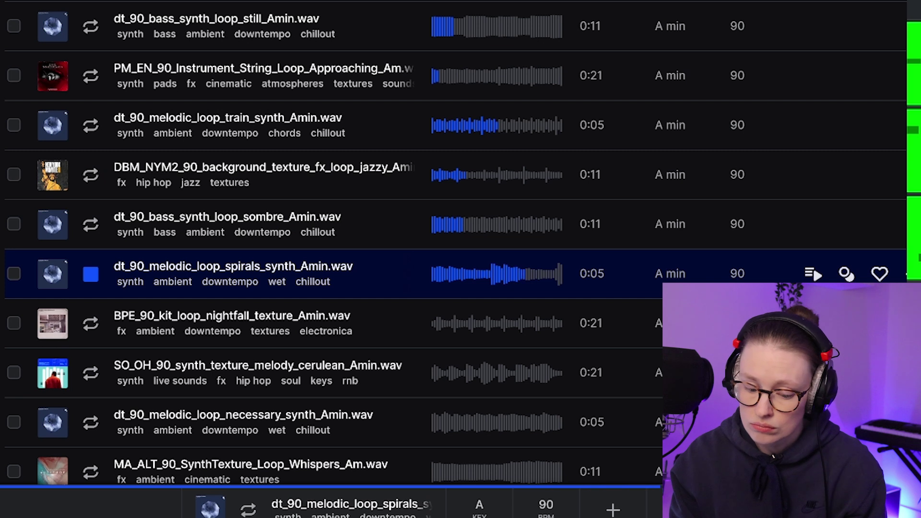
{"action": "scroll", "coordinate": [91, 275], "scroll_direction": "down", "scroll_amount": 1}
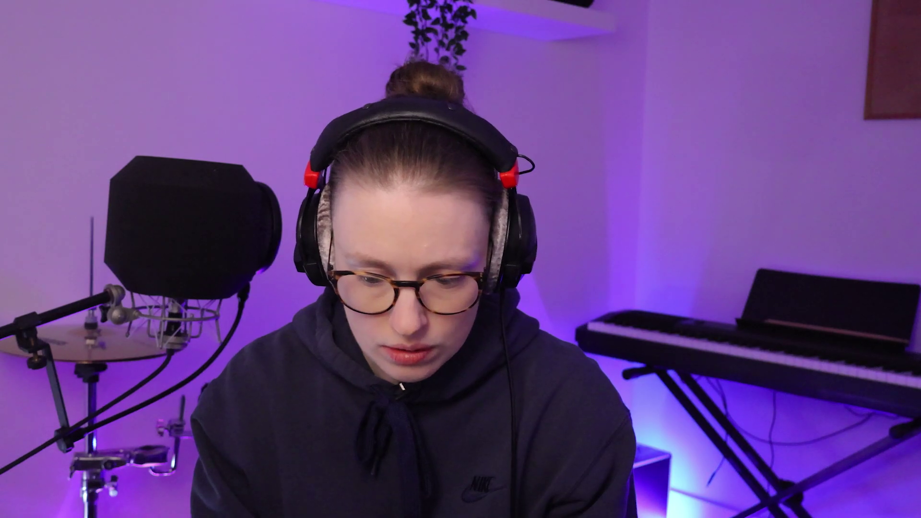
{"action": "scroll", "coordinate": [91, 246], "scroll_direction": "down", "scroll_amount": 9}
{"action": "left_click", "coordinate": [91, 247]}
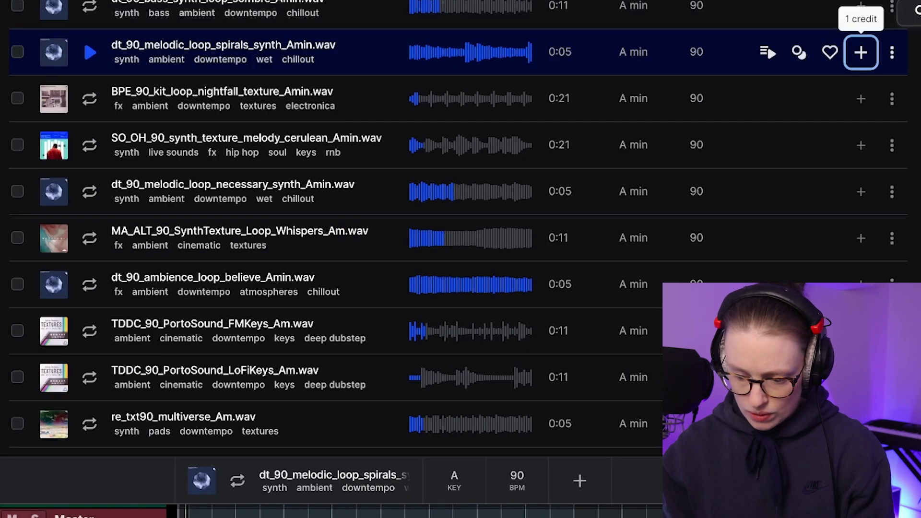
{"action": "left_click", "coordinate": [860, 52]}
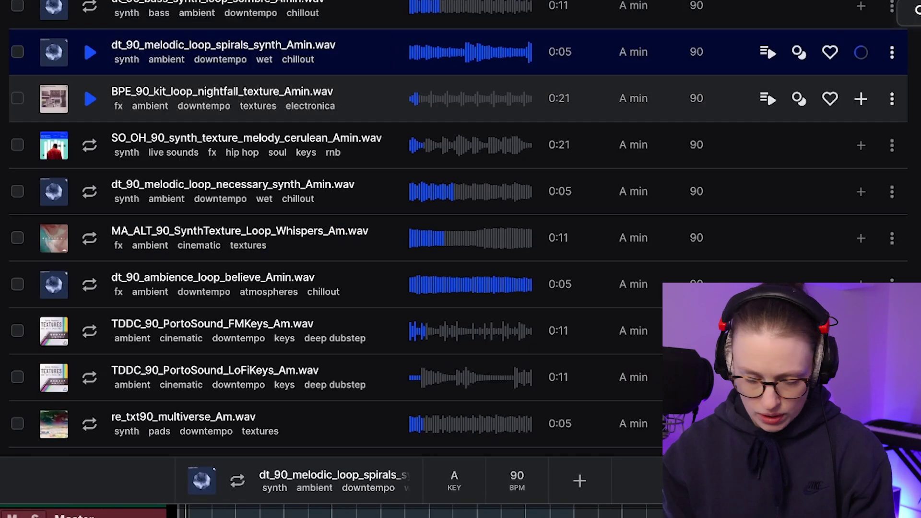
{"action": "scroll", "coordinate": [91, 191], "scroll_direction": "down", "scroll_amount": 6}
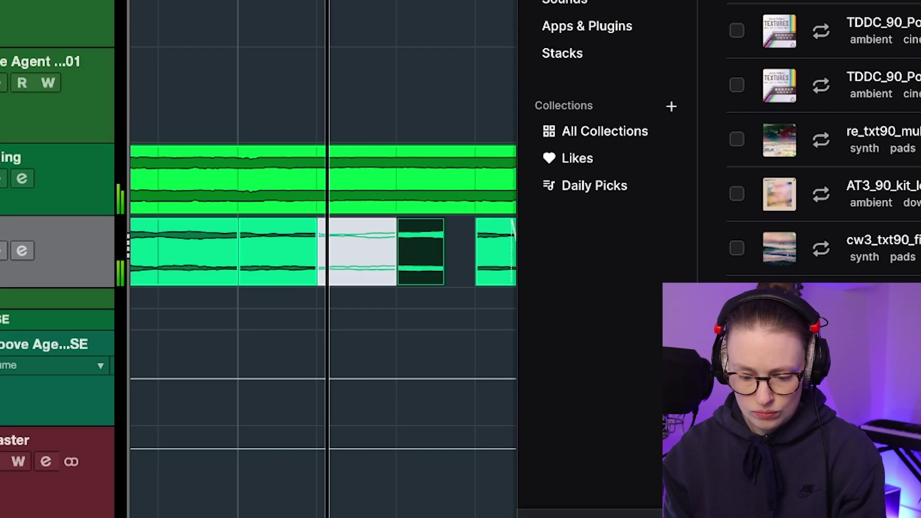
- Return to the Cubase arrangement and place the spirals synth loop on the Texture track, starting at bar 1
{"action": "key", "text": "space"}
{"action": "key", "text": "space"}
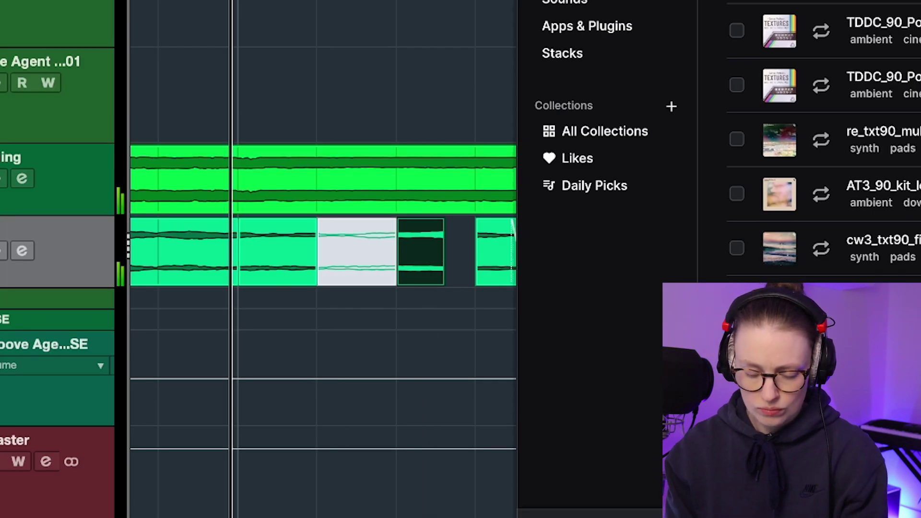
{"action": "key", "text": "g"}
{"action": "key", "text": "g"}
{"action": "scroll", "coordinate": [323, 259], "scroll_direction": "left", "scroll_amount": 5}
{"action": "scroll", "coordinate": [323, 269], "scroll_direction": "left", "scroll_amount": 5}
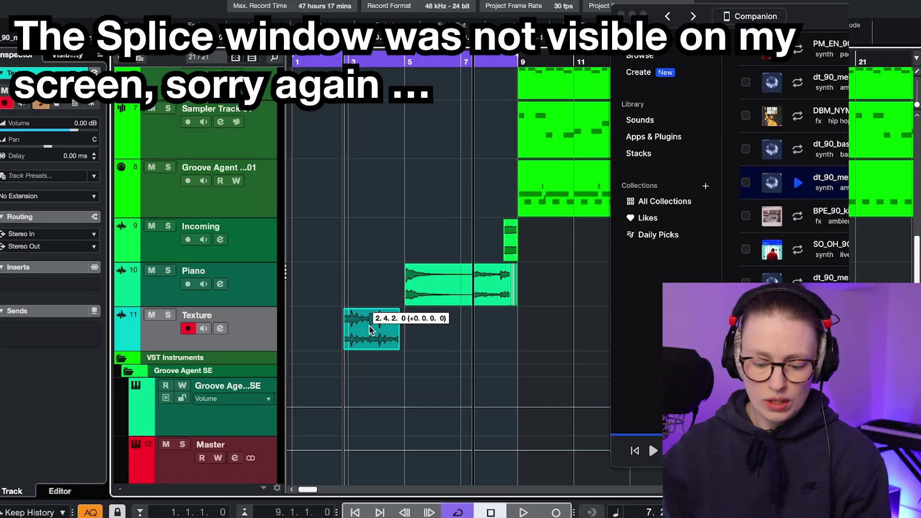
{"action": "left_click_drag", "start_coordinate": [366, 327], "coordinate": [303, 307]}
- Play the arrangement from bar 1 and set the Texture track's volume to -12.5 dB
{"action": "left_click", "coordinate": [298, 63]}
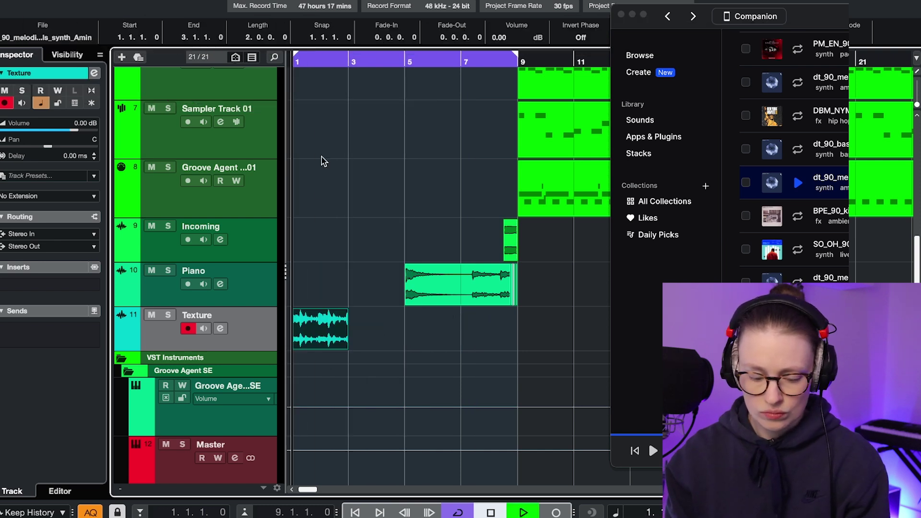
{"action": "key", "text": "space"}
{"action": "left_click_drag", "start_coordinate": [63, 130], "coordinate": [36, 130]}
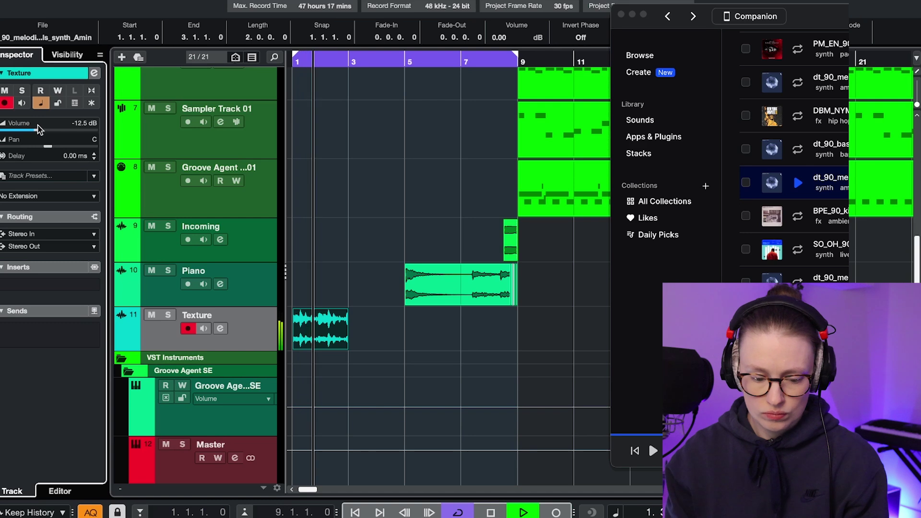
- Move the Texture clip to bar 5 and trim its end to 5.4.3, with a fade-out of about one beat
{"action": "left_click_drag", "start_coordinate": [310, 330], "coordinate": [424, 331]}
{"action": "scroll", "coordinate": [424, 331], "scroll_direction": "up", "scroll_amount": 3}
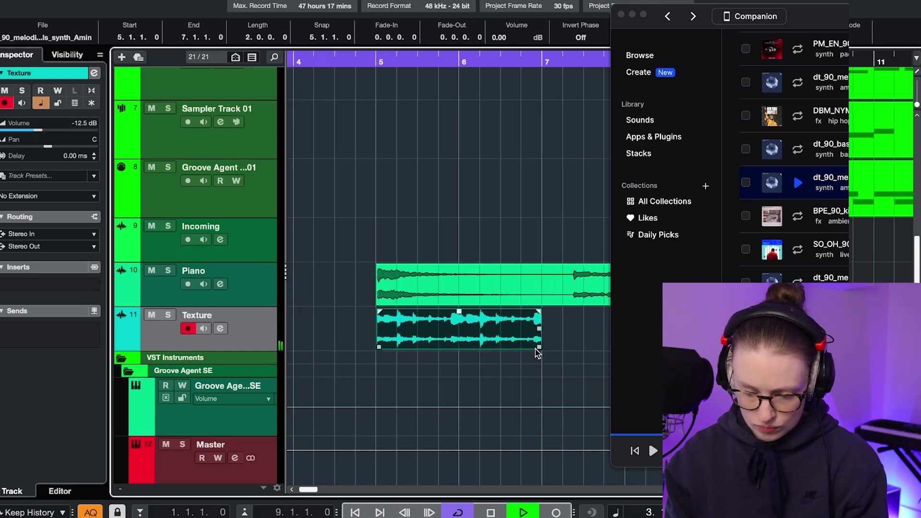
{"action": "left_click_drag", "start_coordinate": [537, 346], "coordinate": [447, 345]}
{"action": "left_click_drag", "start_coordinate": [446, 311], "coordinate": [423, 311]}
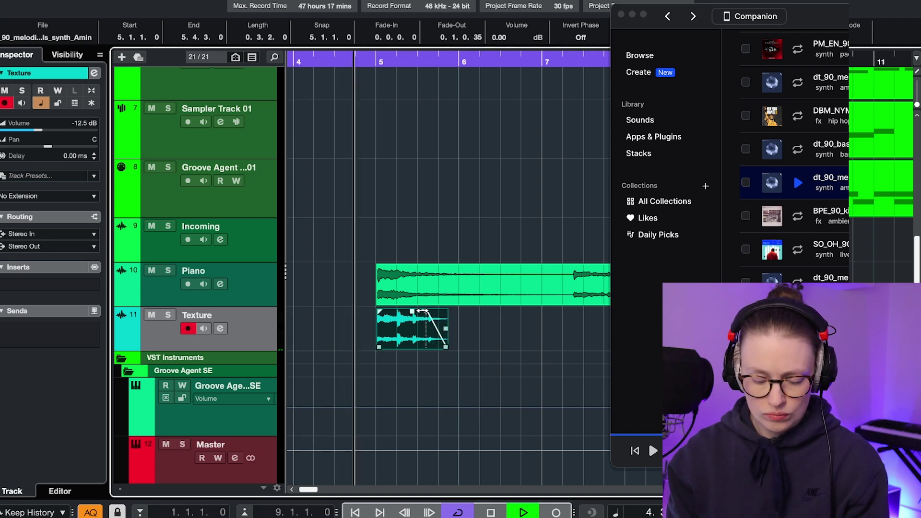
{"action": "scroll", "coordinate": [497, 331], "scroll_direction": "down", "scroll_amount": 3}
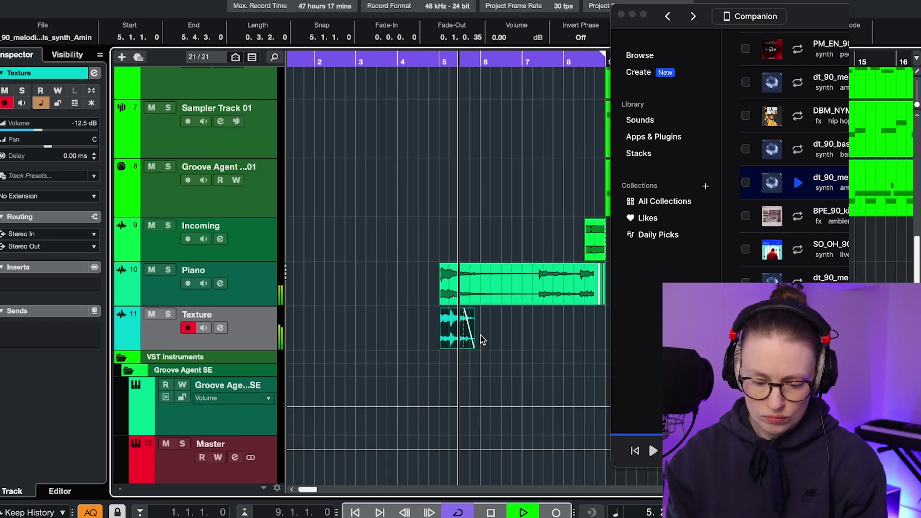
- Set the Texture track's volume to -23.6 dB and its pan to R60, and listen from bar 5
{"action": "left_click_drag", "start_coordinate": [48, 146], "coordinate": [21, 131]}
{"action": "key", "text": "space"}
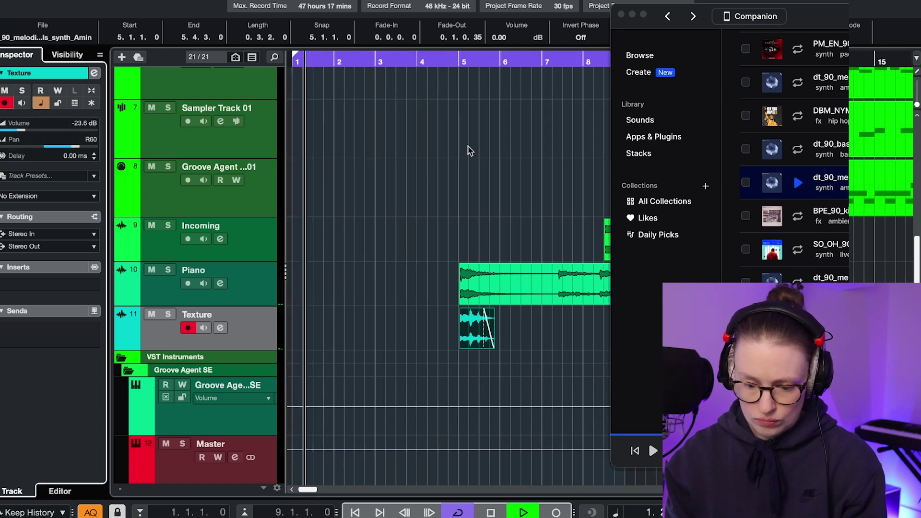
{"action": "left_click", "coordinate": [459, 60]}
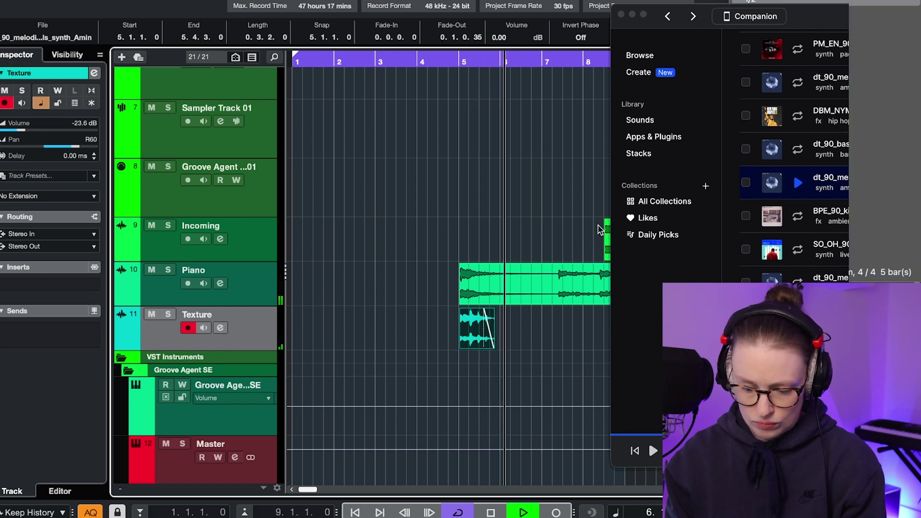
{"action": "key", "text": "space"}
- Copy the Texture clip to bar 7 and play through the transition into bar 9 with cycle playback turned off
{"action": "left_click_drag", "start_coordinate": [475, 340], "coordinate": [557, 340]}
{"action": "key", "text": "space"}
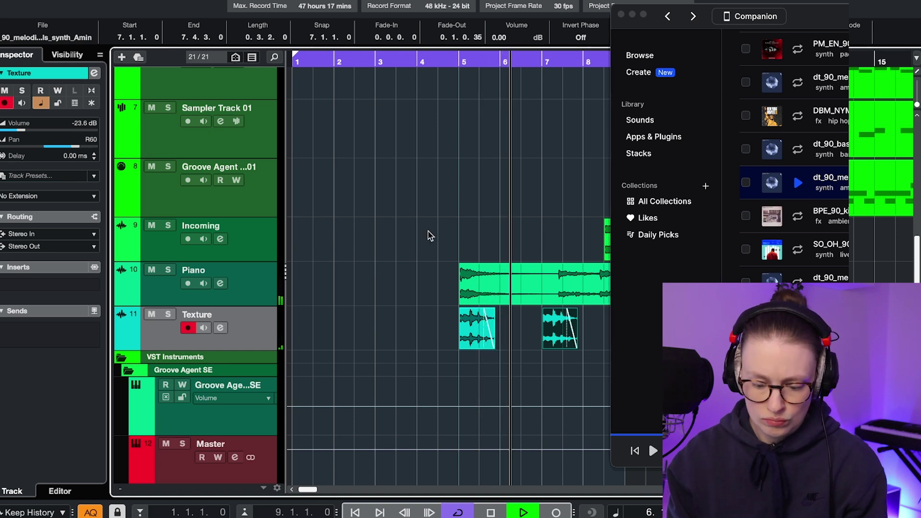
{"action": "key", "text": "g"}
{"action": "key", "text": "g"}
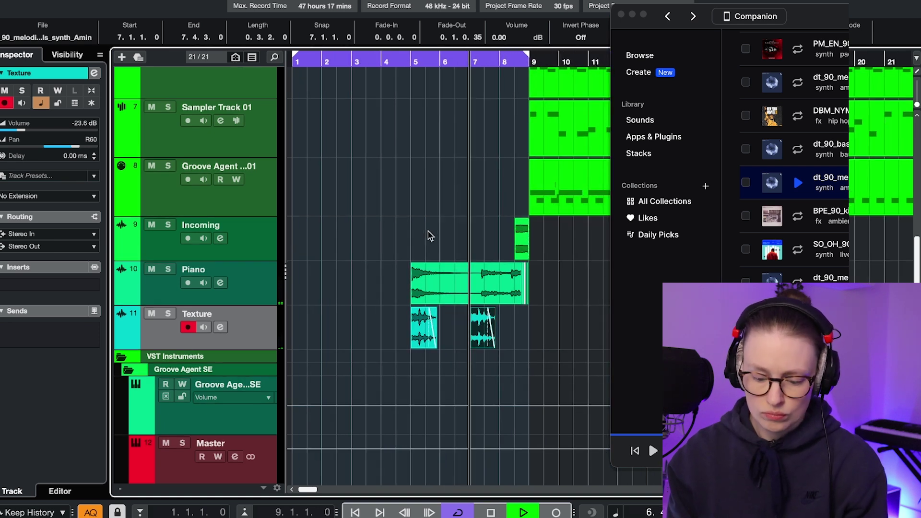
{"action": "left_click", "coordinate": [456, 512]}
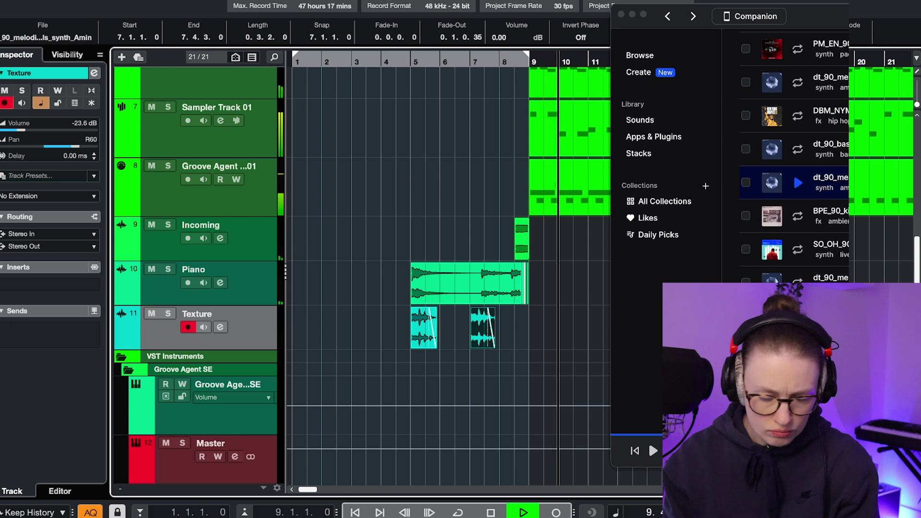
{"action": "key", "text": "space"}
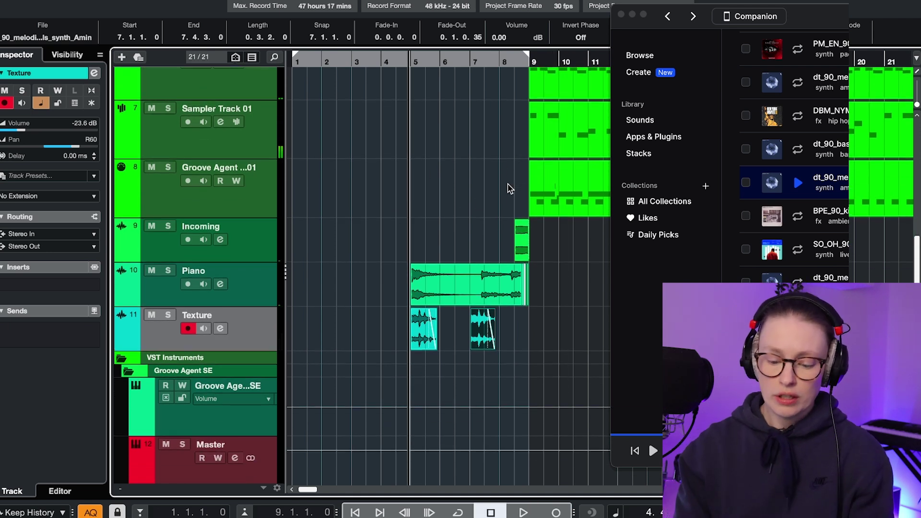
{"action": "scroll", "coordinate": [482, 164], "scroll_direction": "up", "scroll_amount": 10}
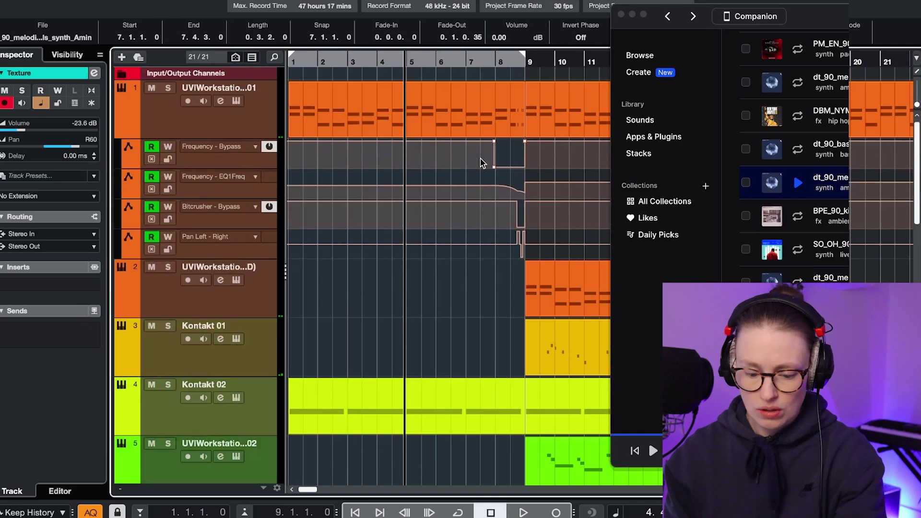
{"action": "scroll", "coordinate": [482, 163], "scroll_direction": "down", "scroll_amount": 12}
{"action": "scroll", "coordinate": [482, 163], "scroll_direction": "up", "scroll_amount": 4}
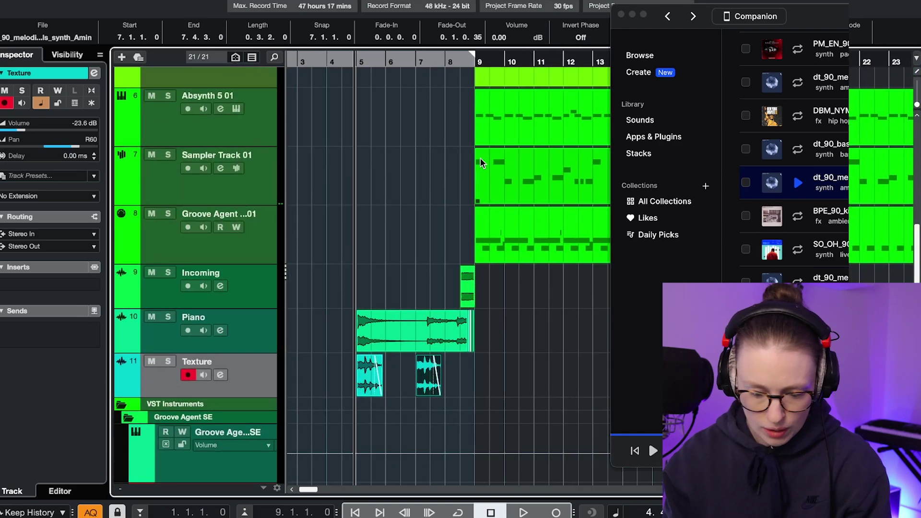
{"action": "scroll", "coordinate": [481, 161], "scroll_direction": "down", "scroll_amount": 3}
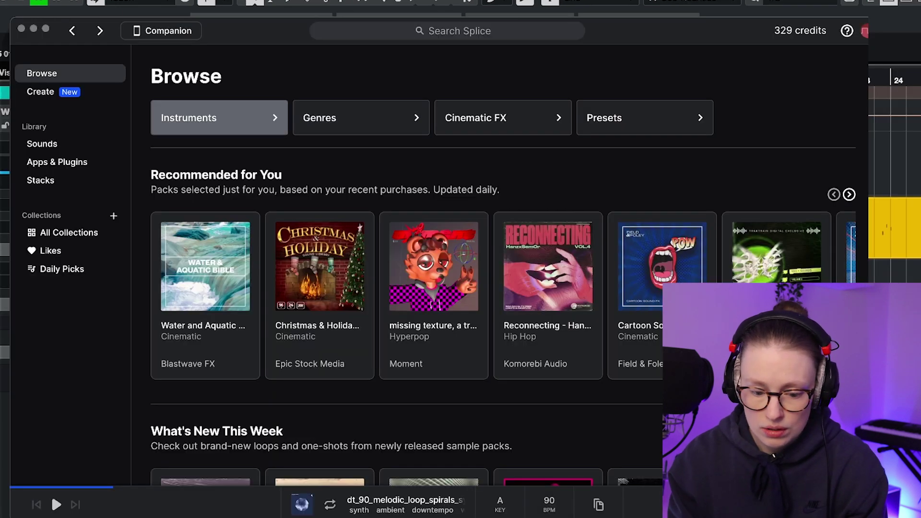
- Browse Splice's female vocal samples and filter them to exactly 90 BPM in A minor
{"action": "left_click", "coordinate": [192, 118]}
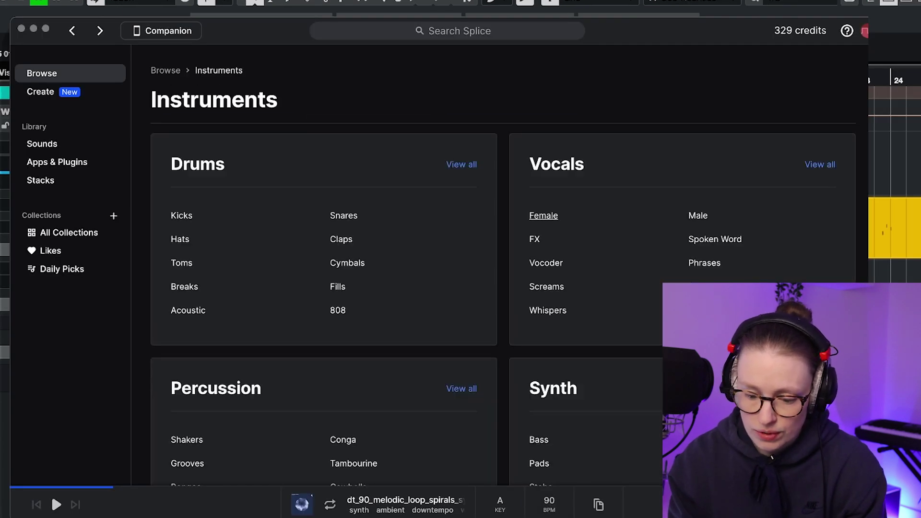
{"action": "left_click", "coordinate": [544, 215]}
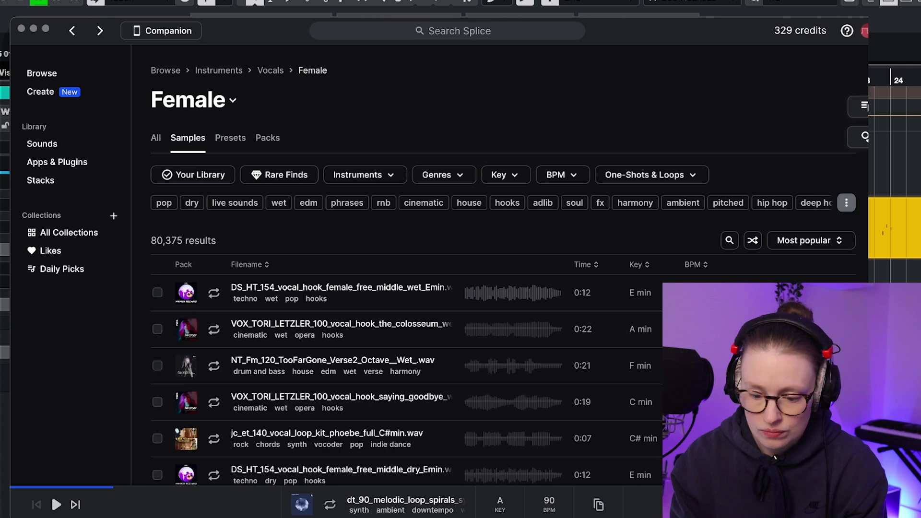
{"action": "left_click", "coordinate": [562, 175]}
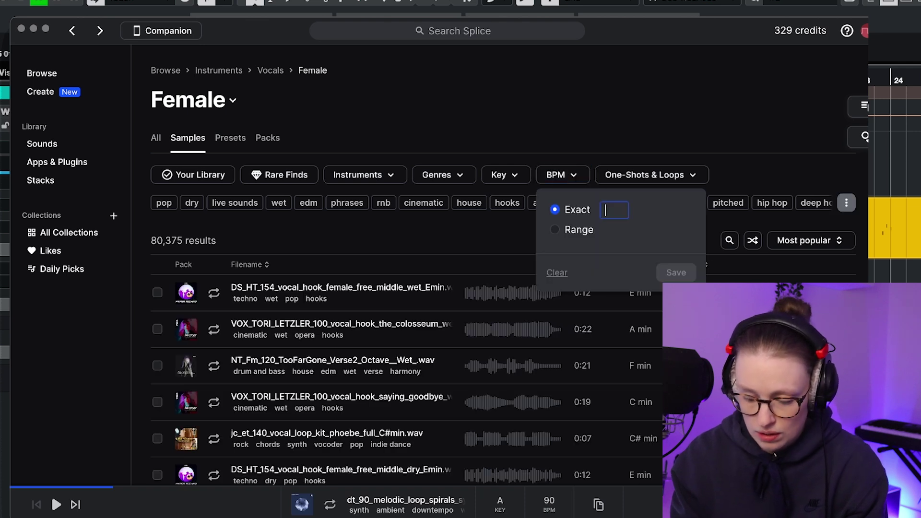
{"action": "key", "text": "Return"}
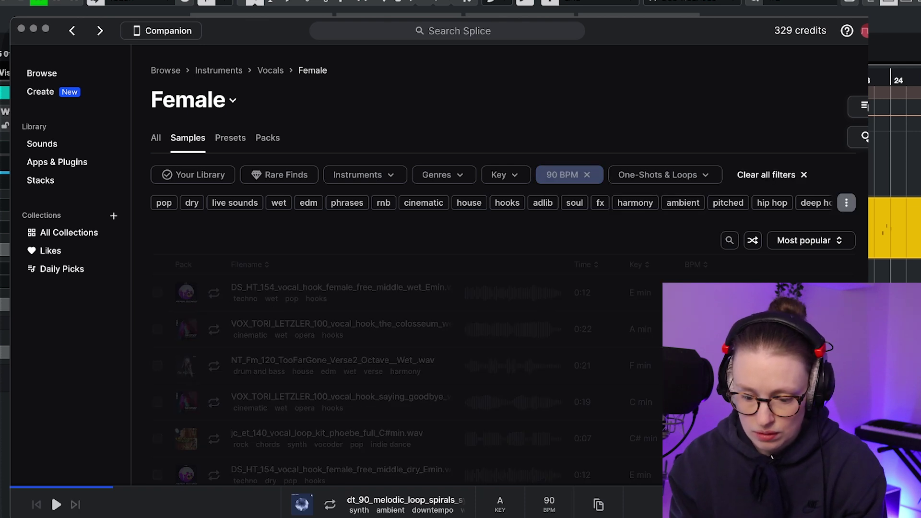
{"action": "left_click", "coordinate": [504, 174]}
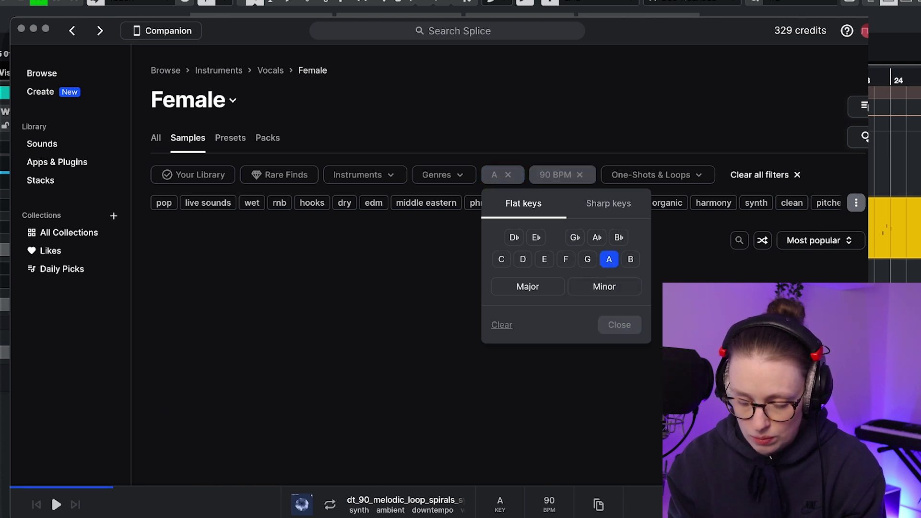
{"action": "left_click", "coordinate": [604, 287]}
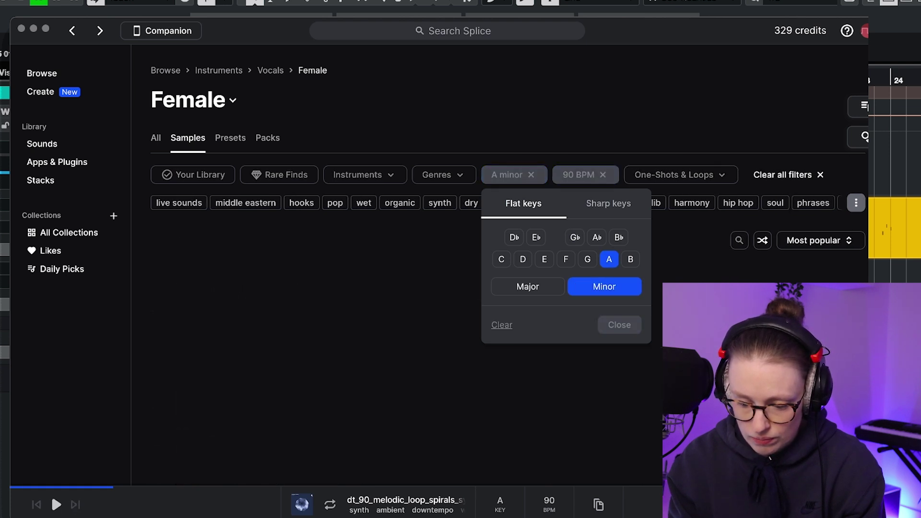
{"action": "left_click", "coordinate": [620, 325]}
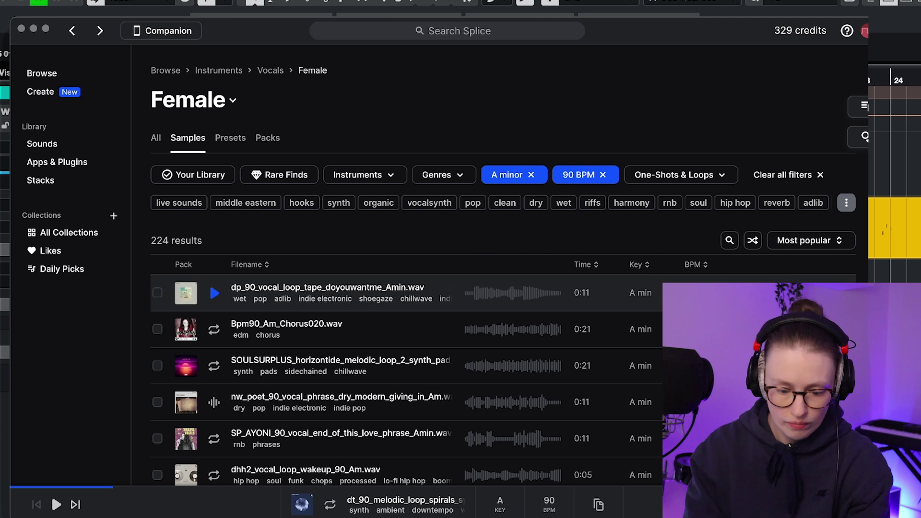
- Audition the filtered female vocal samples one after another, starting with dp_90_vocal_loop_tape_doyouwantme_Amin.wav
{"action": "left_click", "coordinate": [325, 293]}
{"action": "scroll", "coordinate": [325, 243], "scroll_direction": "down", "scroll_amount": 2}
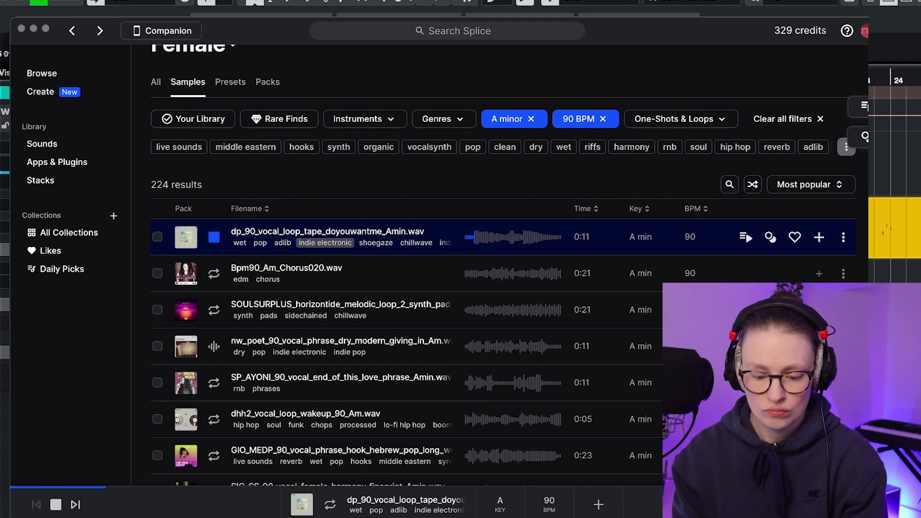
{"action": "key", "text": "Down"}
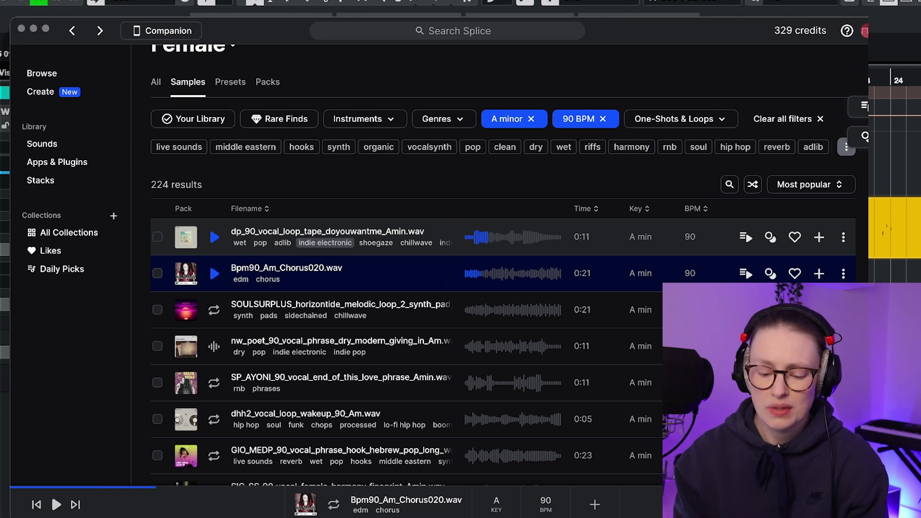
{"action": "key", "text": "Down"}
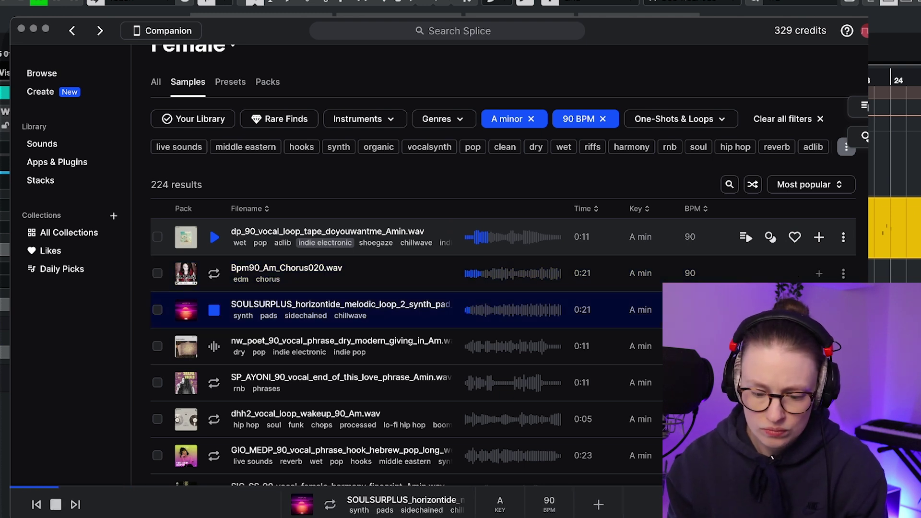
{"action": "key", "text": "Down"}
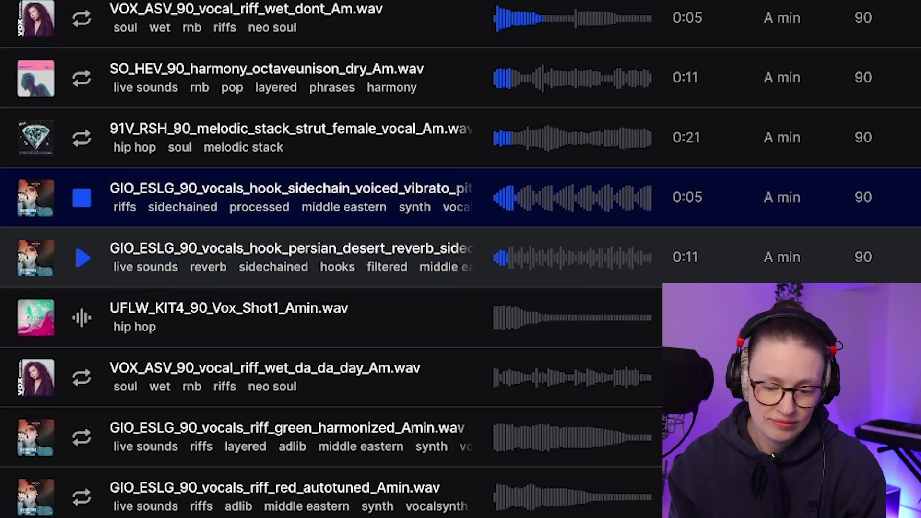
- Compare the GIO_ESLG sidechain voiced vibrato hook with SO_OH_90_vocal_female_abode_fx_Amin.wav by alternately previewing them over the looping Cubase project
{"action": "scroll", "coordinate": [288, 259], "scroll_direction": "up", "scroll_amount": 3}
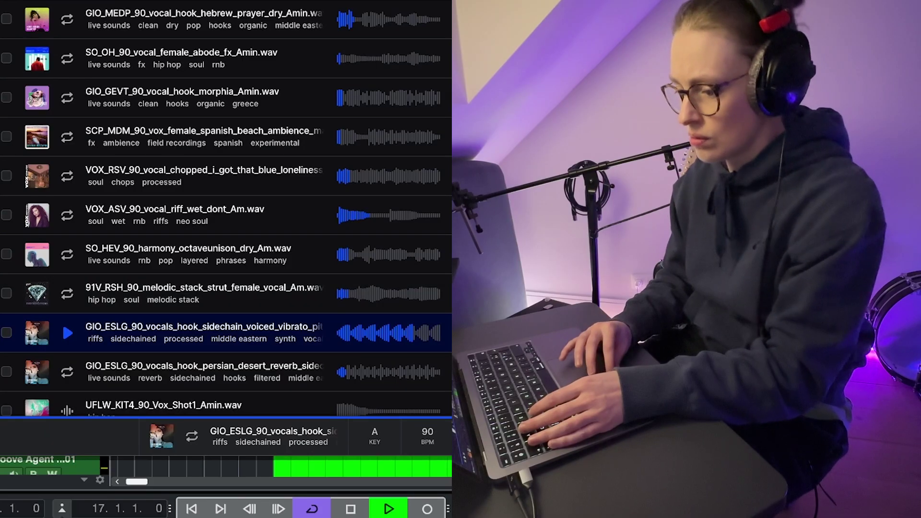
{"action": "key", "text": "space"}
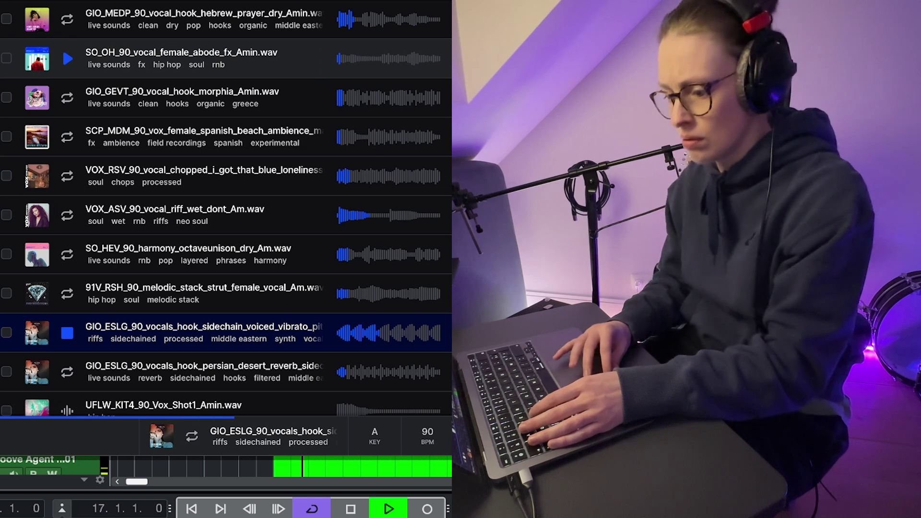
{"action": "left_click", "coordinate": [68, 59]}
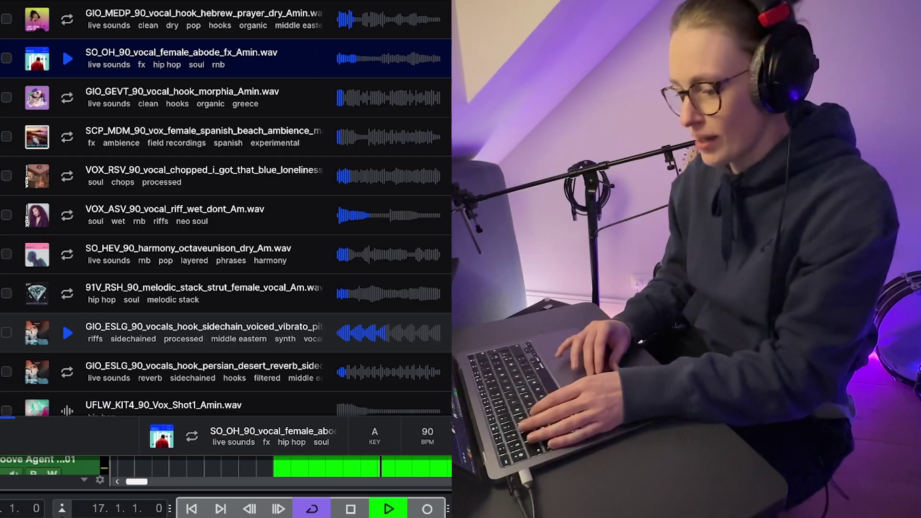
{"action": "scroll", "coordinate": [225, 206], "scroll_direction": "down", "scroll_amount": 1}
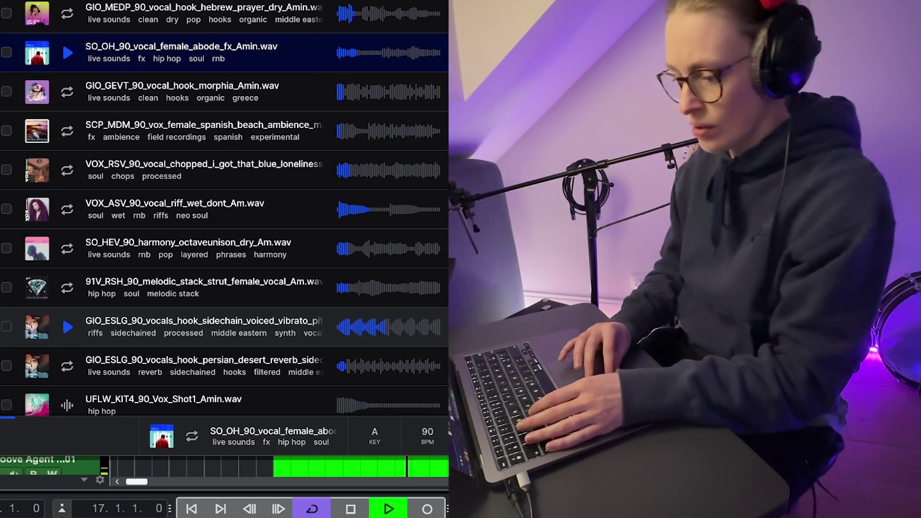
{"action": "left_click", "coordinate": [67, 327]}
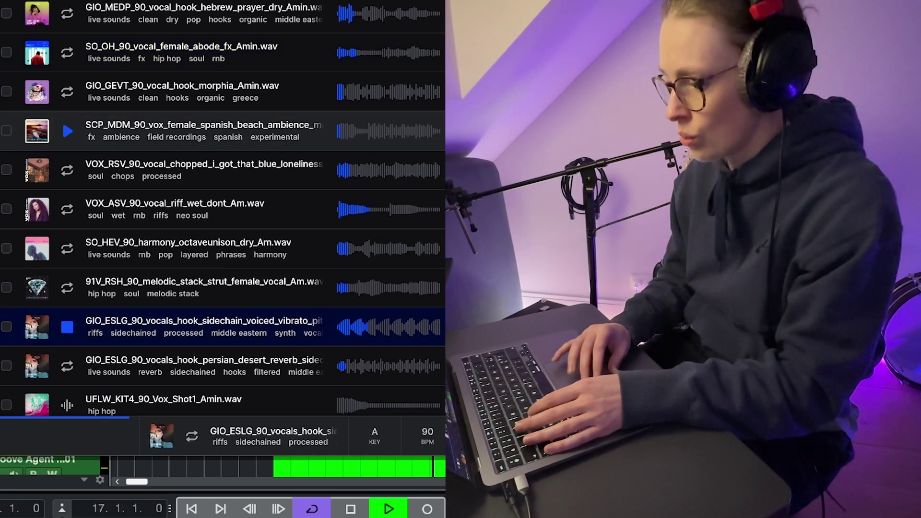
{"action": "left_click", "coordinate": [67, 52]}
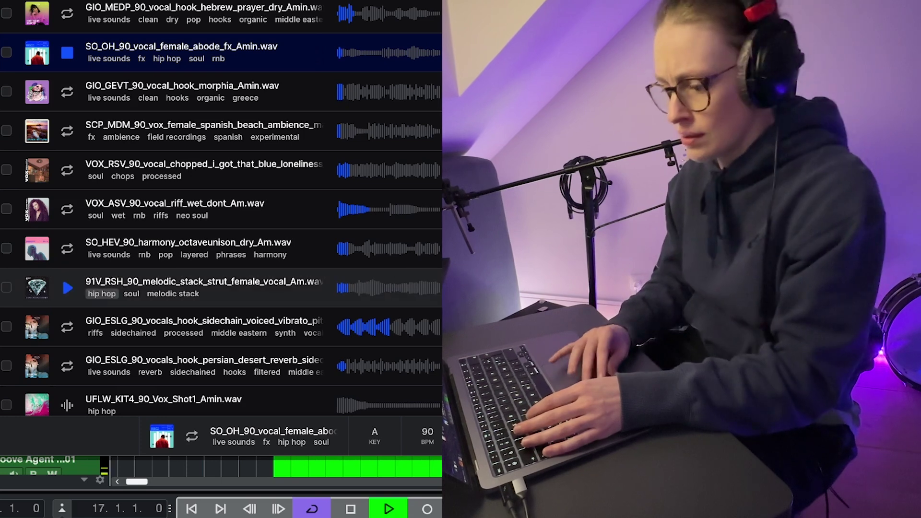
{"action": "left_click", "coordinate": [68, 326]}
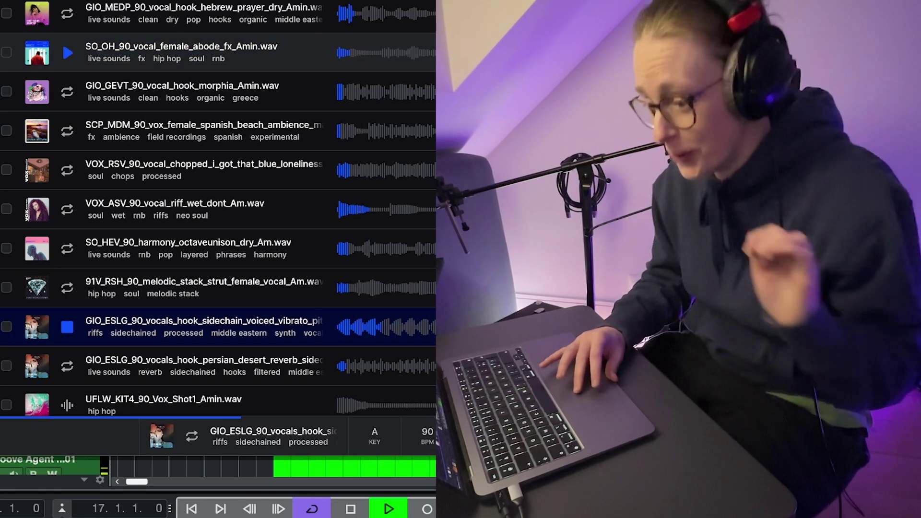
{"action": "left_click", "coordinate": [67, 52]}
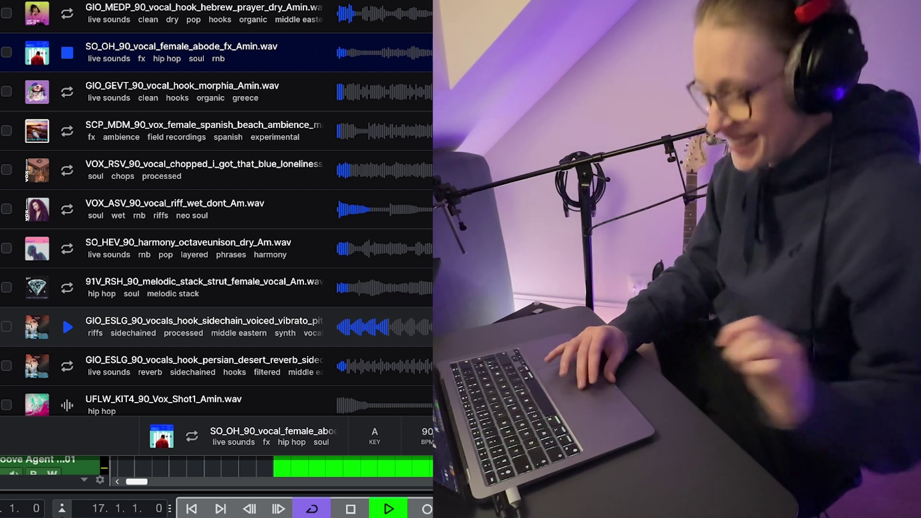
{"action": "left_click", "coordinate": [67, 327]}
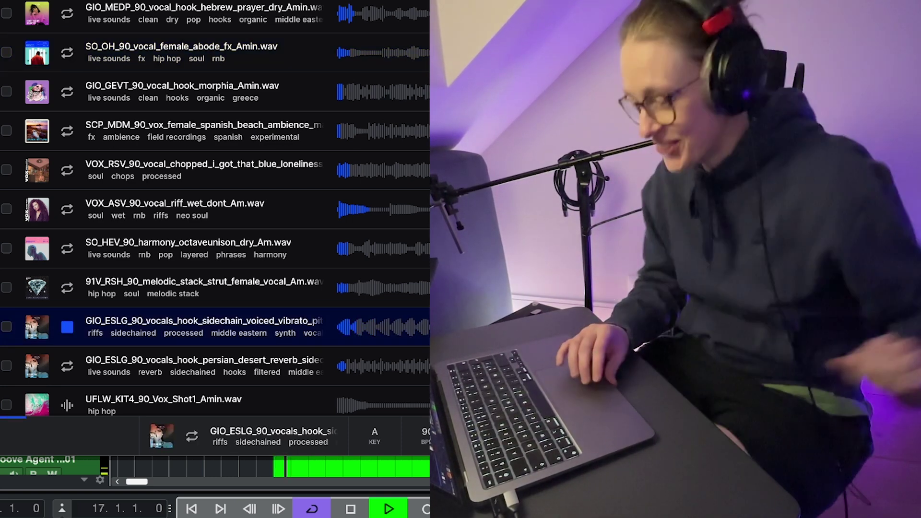
{"action": "left_click", "coordinate": [68, 53]}
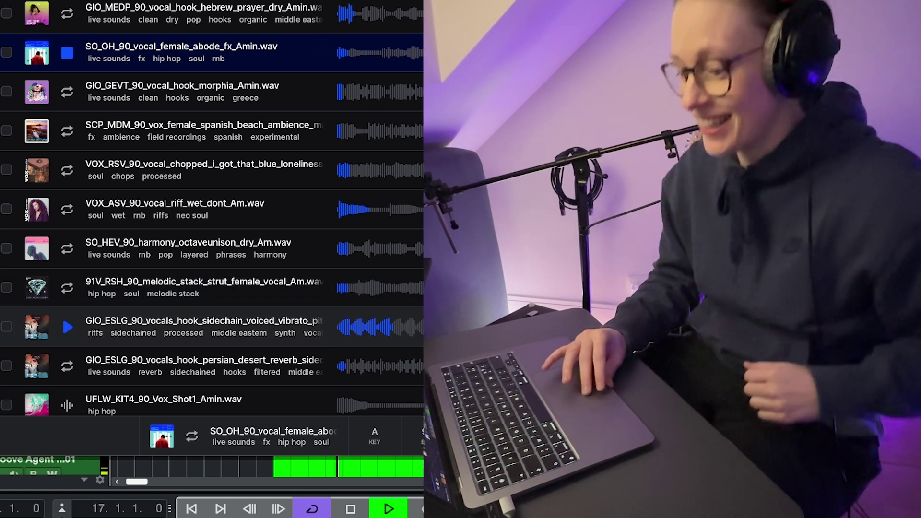
{"action": "left_click", "coordinate": [67, 327]}
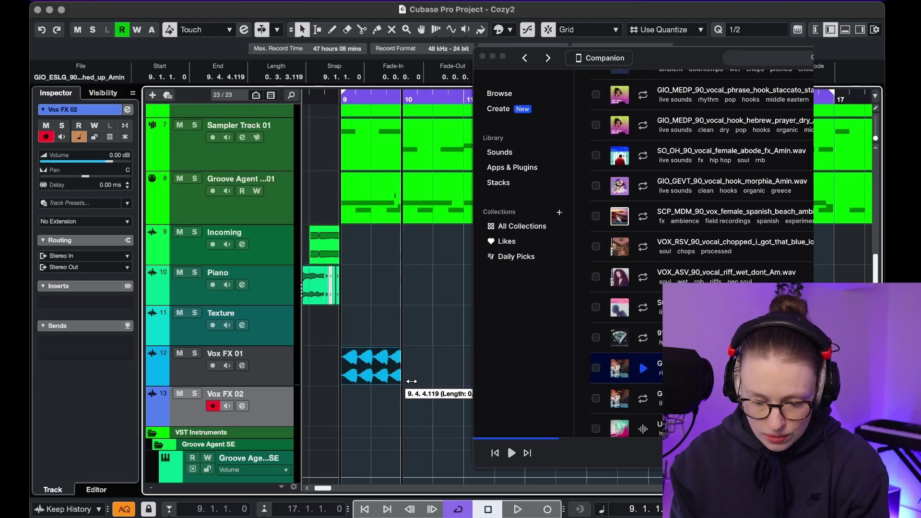
- Repeat the Vox FX 01 clip every two bars after bar 9, and import SO_OH_90_vocal_female_abode_fx_Amin.wav into Vox FX 02 at bar 10
{"action": "key", "text": "super+d"}
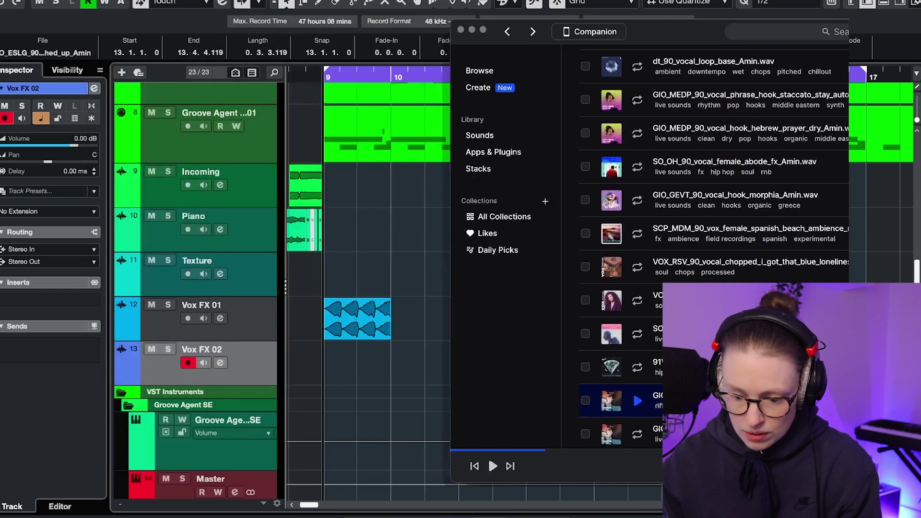
{"action": "left_click_drag", "start_coordinate": [672, 31], "coordinate": [803, 32]}
{"action": "left_click_drag", "start_coordinate": [874, 162], "coordinate": [394, 365]}
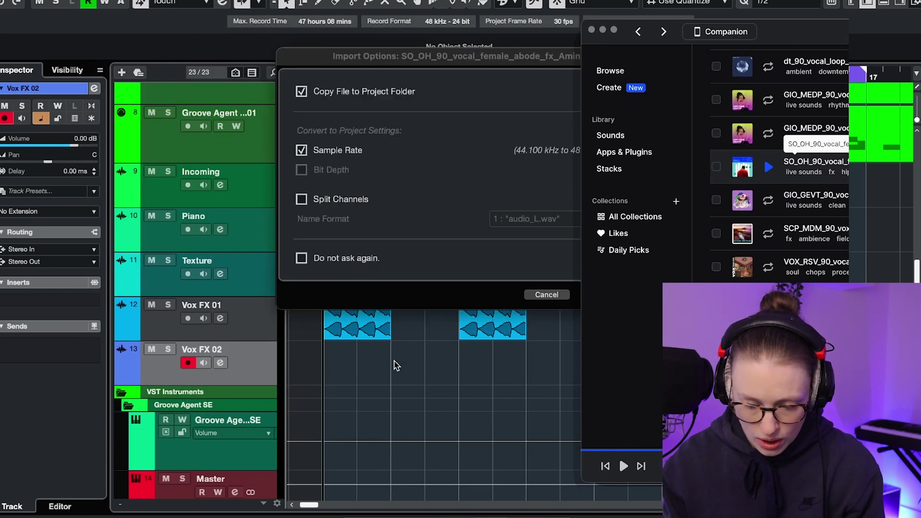
{"action": "key", "text": "Return"}
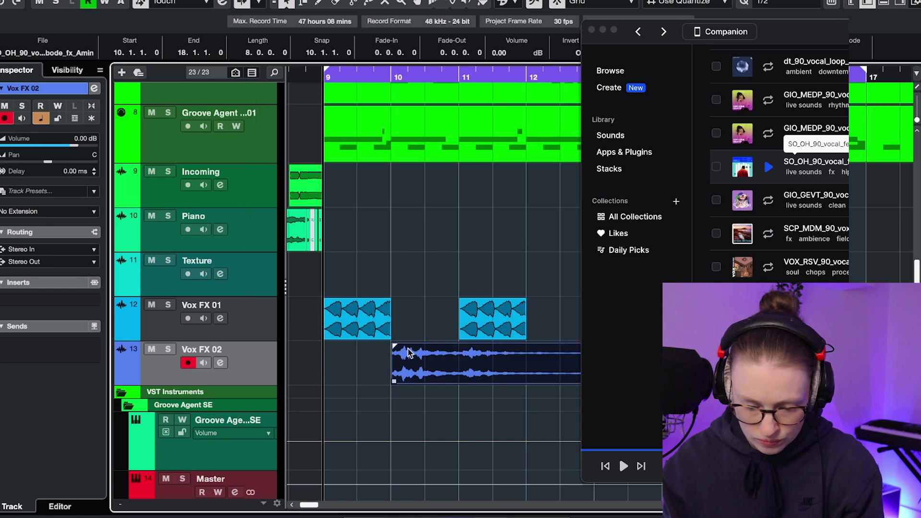
- Trim the start of the Vox FX 02 clip, place it back at bar 10 and shorten its end to 11.3.1
{"action": "scroll", "coordinate": [436, 374], "scroll_direction": "down", "scroll_amount": 3}
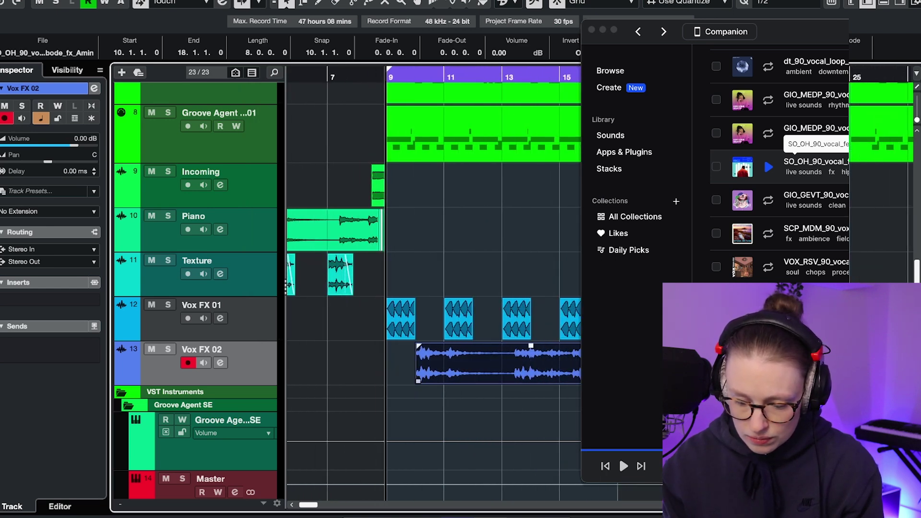
{"action": "left_click_drag", "start_coordinate": [420, 379], "coordinate": [490, 377]}
{"action": "scroll", "coordinate": [401, 366], "scroll_direction": "up", "scroll_amount": 5}
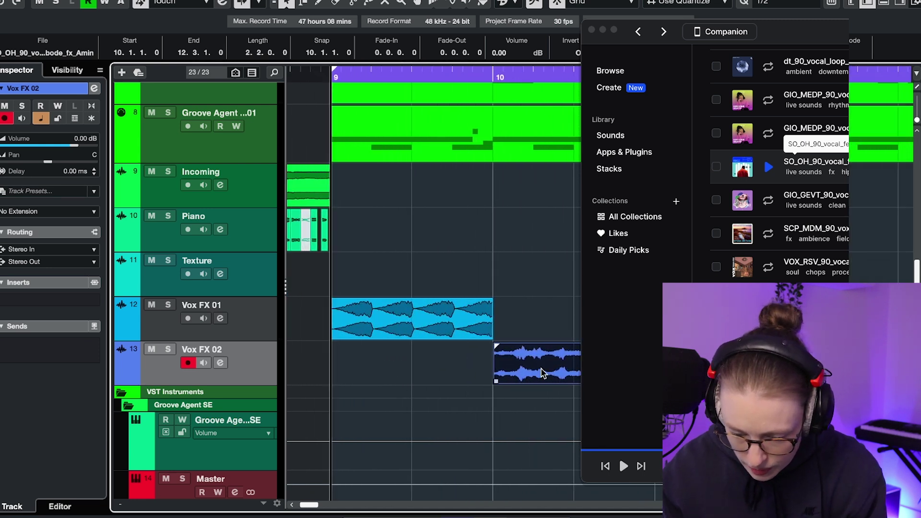
{"action": "scroll", "coordinate": [541, 373], "scroll_direction": "down", "scroll_amount": 2}
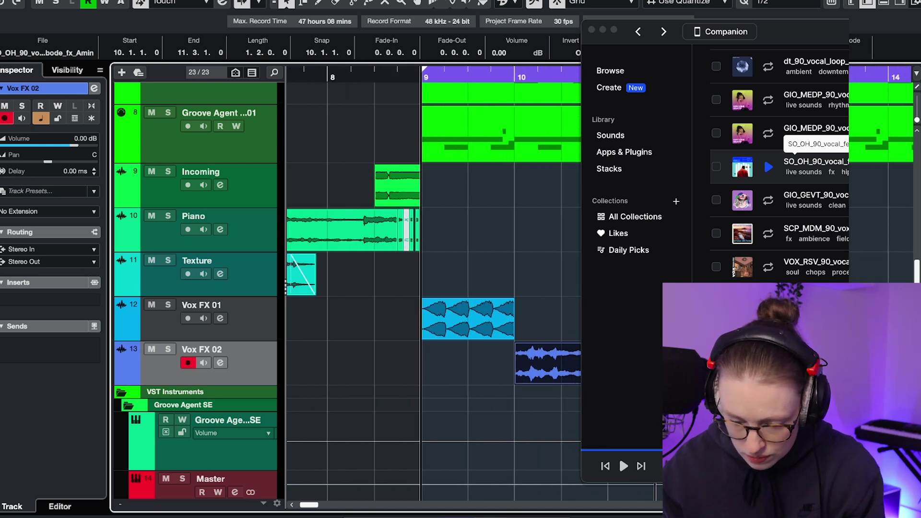
- Play the arrangement from bar 1 into the section at bar 9 and review its instrument, texture and vocal FX tracks
{"action": "scroll", "coordinate": [547, 369], "scroll_direction": "right", "scroll_amount": 3}
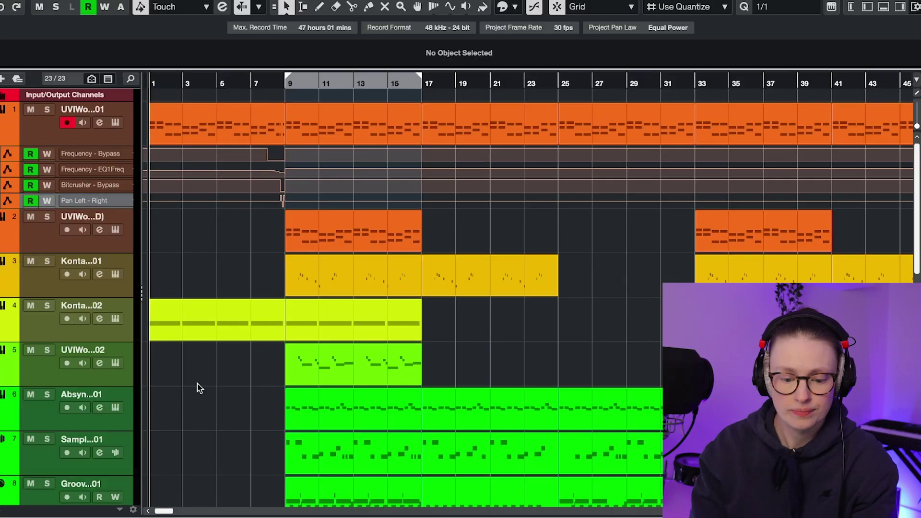
{"action": "key", "text": "space"}
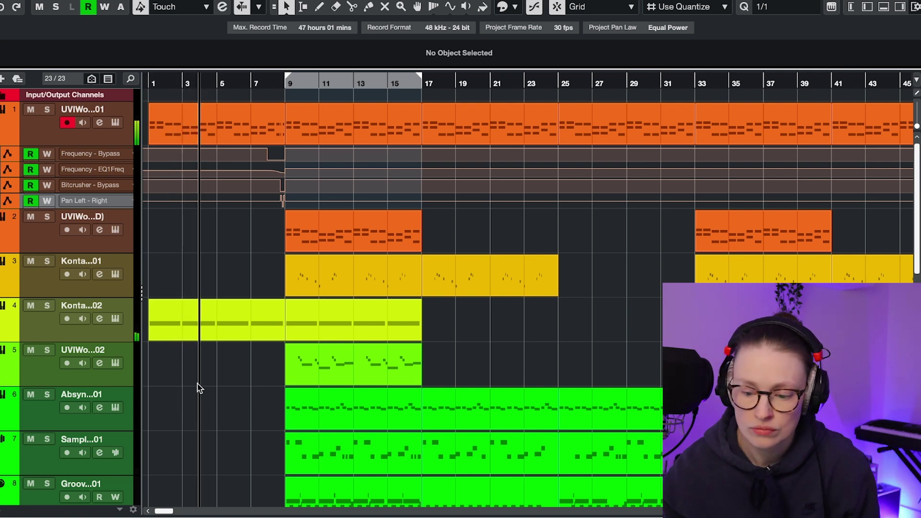
{"action": "scroll", "coordinate": [201, 384], "scroll_direction": "down", "scroll_amount": 8}
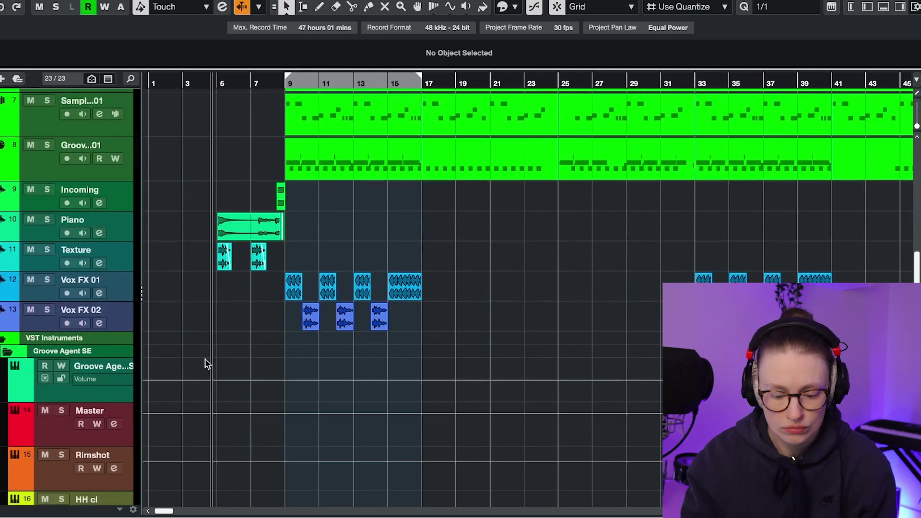
{"action": "scroll", "coordinate": [205, 363], "scroll_direction": "up", "scroll_amount": 4}
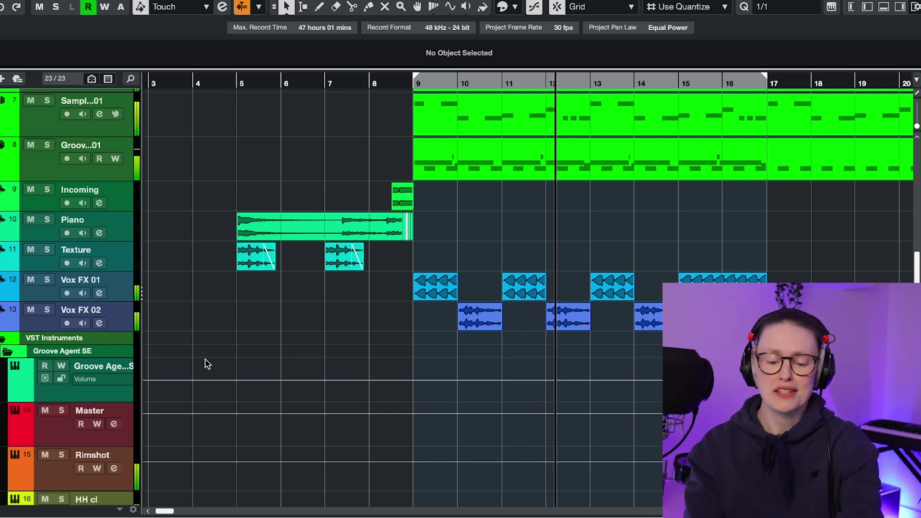
{"action": "scroll", "coordinate": [206, 365], "scroll_direction": "up", "scroll_amount": 6}
{"action": "scroll", "coordinate": [206, 364], "scroll_direction": "right", "scroll_amount": 3}
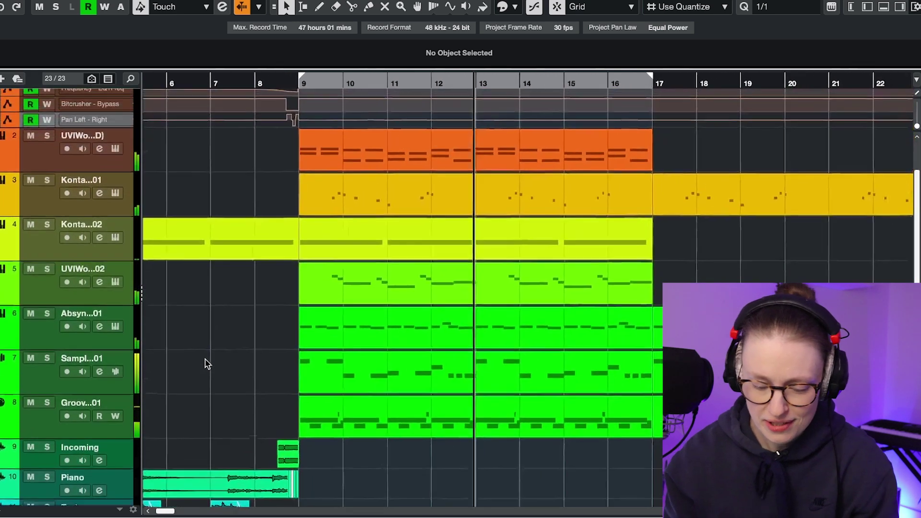
{"action": "scroll", "coordinate": [206, 364], "scroll_direction": "right", "scroll_amount": 3}
{"action": "scroll", "coordinate": [207, 364], "scroll_direction": "up", "scroll_amount": 3}
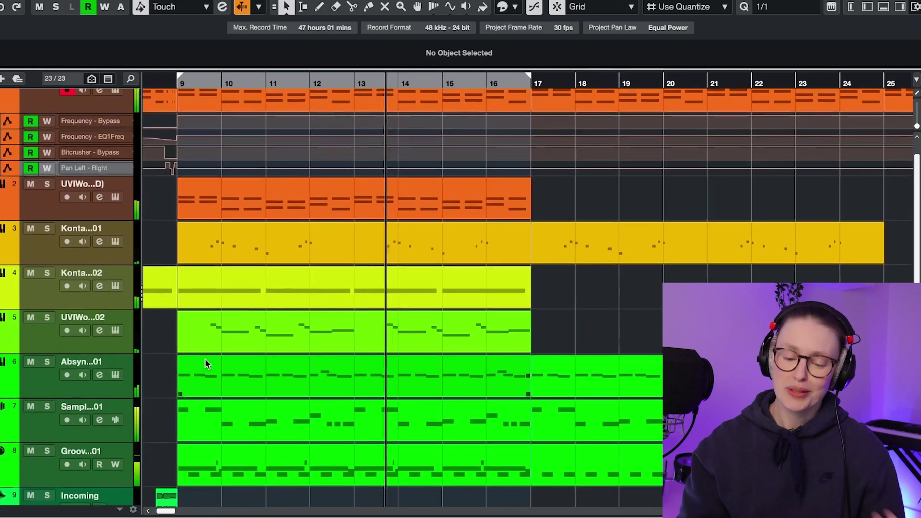
{"action": "scroll", "coordinate": [201, 374], "scroll_direction": "left", "scroll_amount": 3}
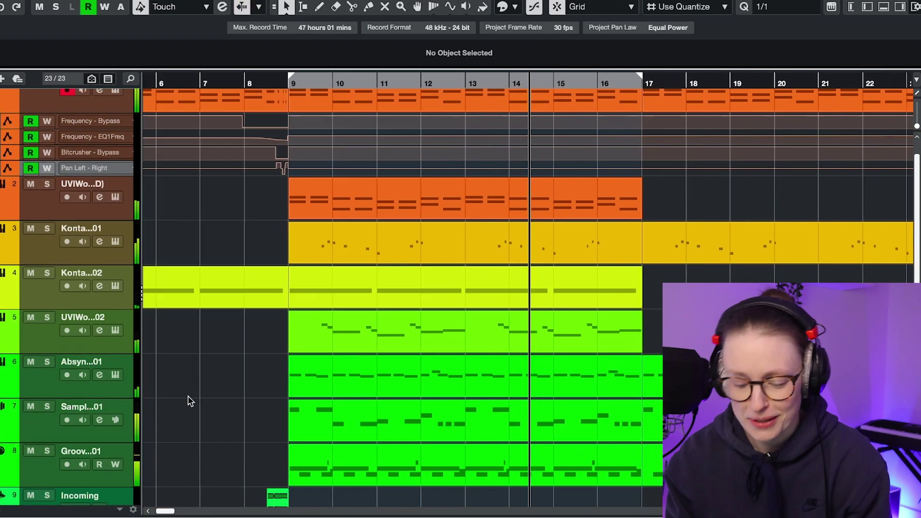